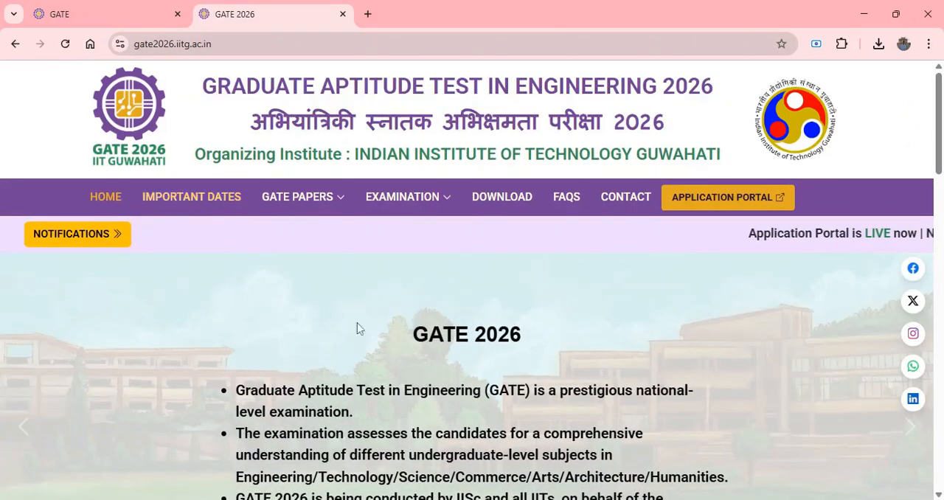
Open the full GATE 2026 important dates schedule from the home page and review the registration, examination and result dates.
{"action": "scroll", "coordinate": [431, 280], "scroll_direction": "down", "scroll_amount": 5}
{"action": "scroll", "coordinate": [430, 276], "scroll_direction": "down", "scroll_amount": 1}
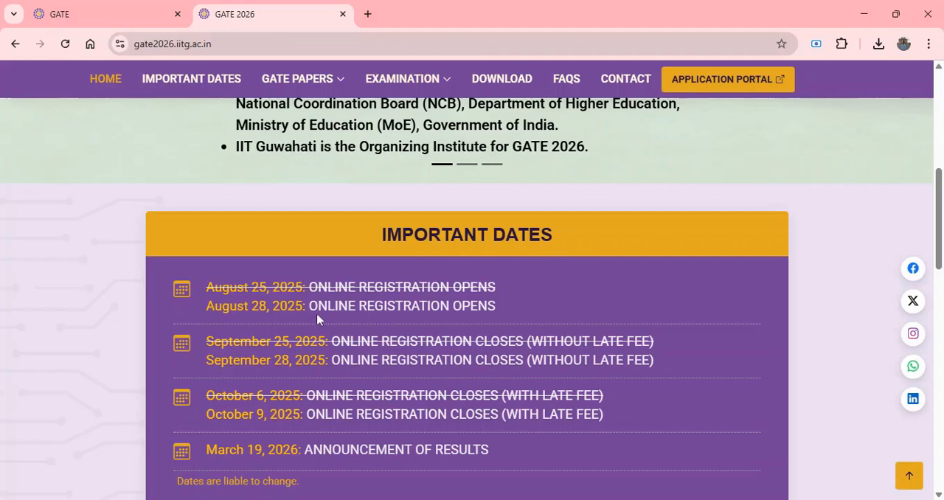
{"action": "scroll", "coordinate": [317, 314], "scroll_direction": "down", "scroll_amount": 1}
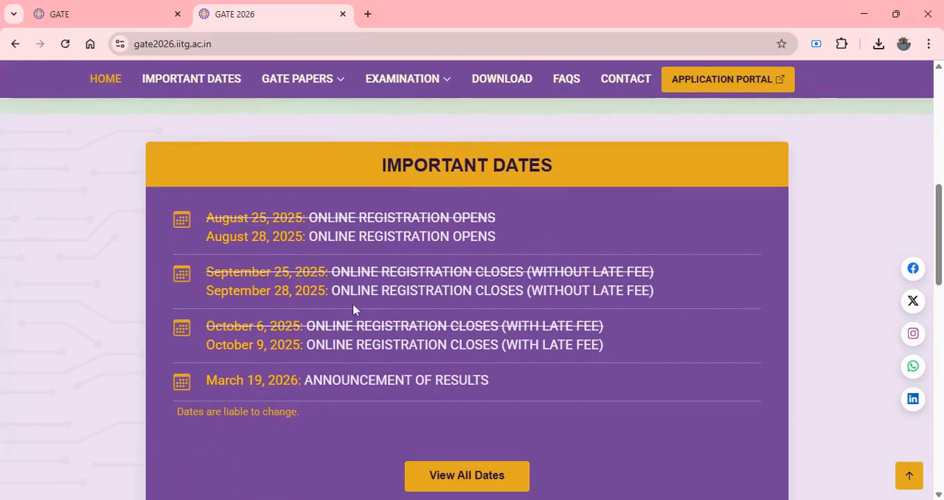
{"action": "scroll", "coordinate": [298, 307], "scroll_direction": "down", "scroll_amount": 1}
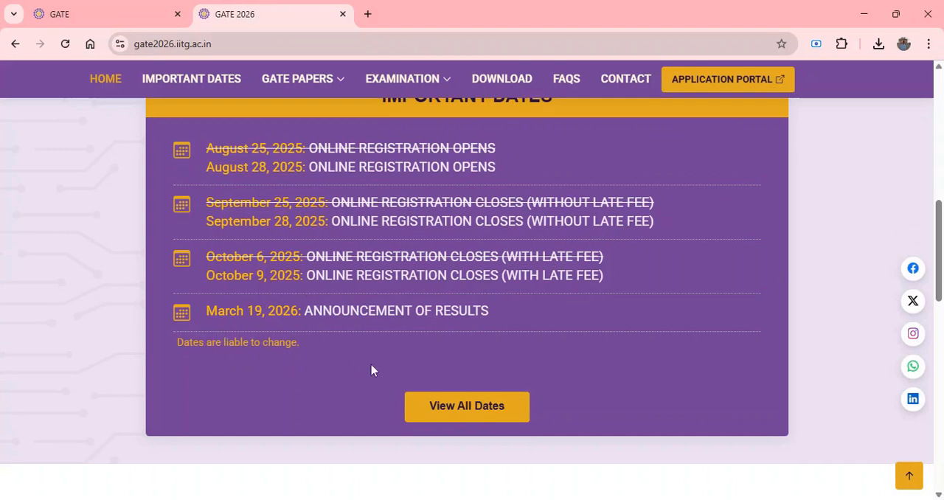
{"action": "left_click", "coordinate": [460, 413]}
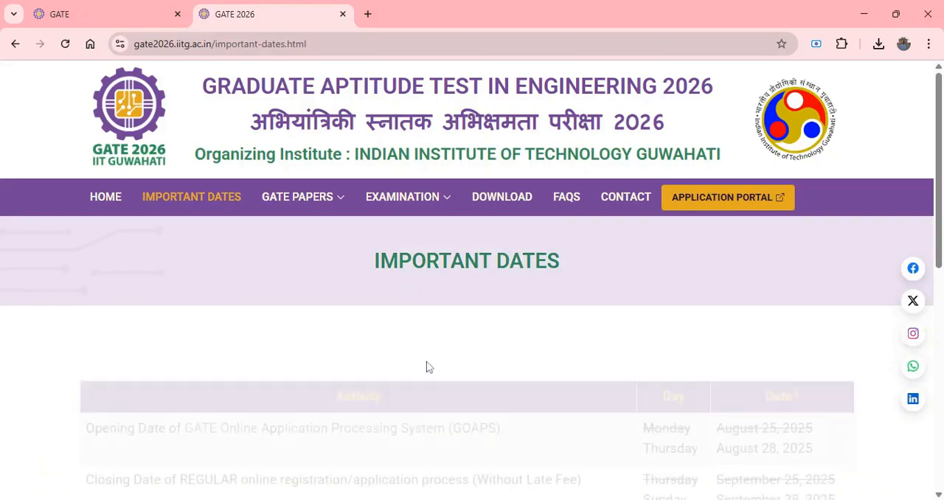
{"action": "scroll", "coordinate": [427, 369], "scroll_direction": "down", "scroll_amount": 5}
{"action": "scroll", "coordinate": [428, 361], "scroll_direction": "down", "scroll_amount": 3}
{"action": "scroll", "coordinate": [424, 359], "scroll_direction": "up", "scroll_amount": 3}
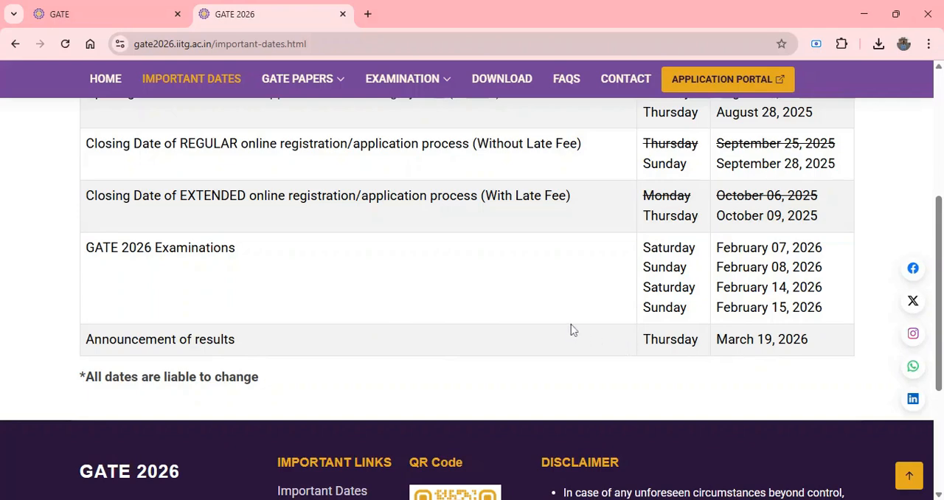
{"action": "scroll", "coordinate": [571, 330], "scroll_direction": "up", "scroll_amount": 2}
{"action": "scroll", "coordinate": [571, 330], "scroll_direction": "up", "scroll_amount": 1}
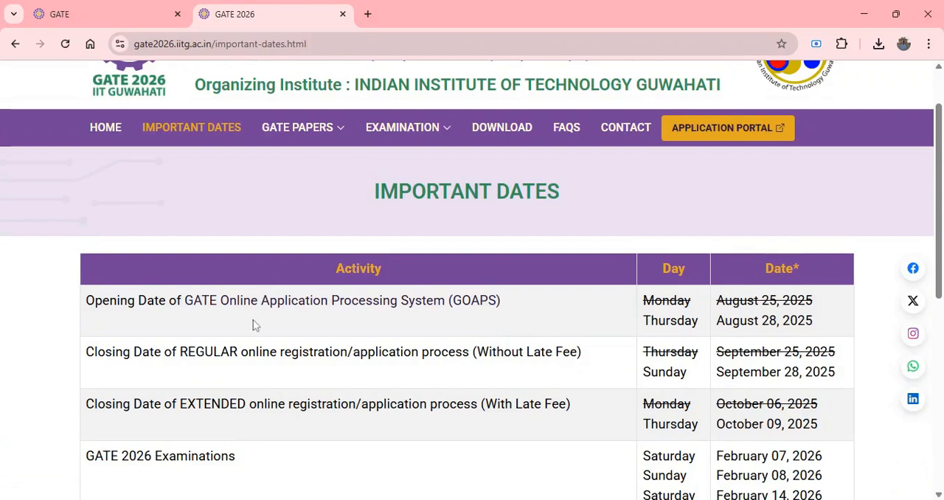
Open the examination eligibility criteria and review the qualifying degrees and the description of eligible candidates for each program.
{"action": "mouse_move", "coordinate": [415, 140]}
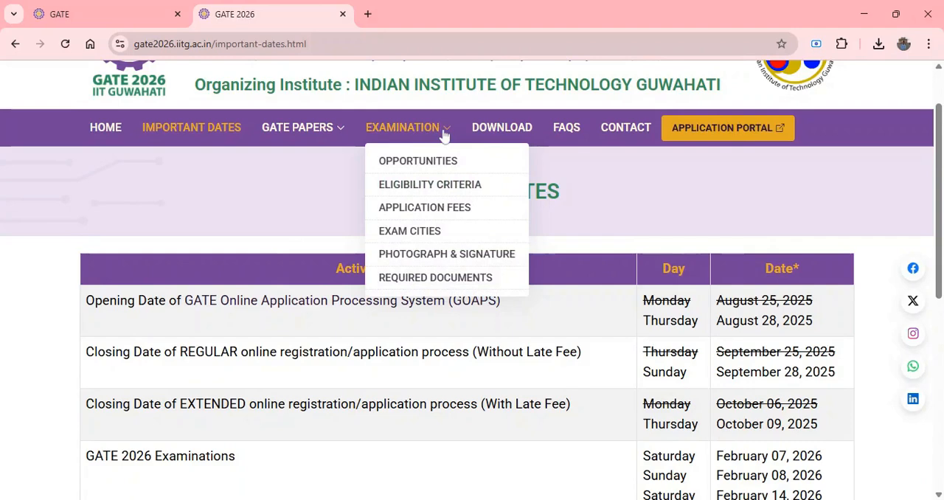
{"action": "left_click", "coordinate": [428, 193]}
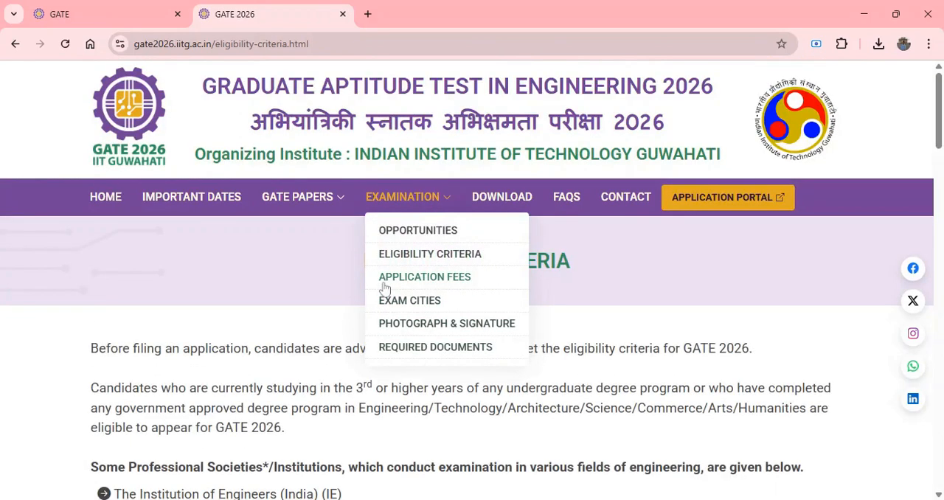
{"action": "scroll", "coordinate": [383, 289], "scroll_direction": "down", "scroll_amount": 5}
{"action": "scroll", "coordinate": [289, 317], "scroll_direction": "down", "scroll_amount": 7}
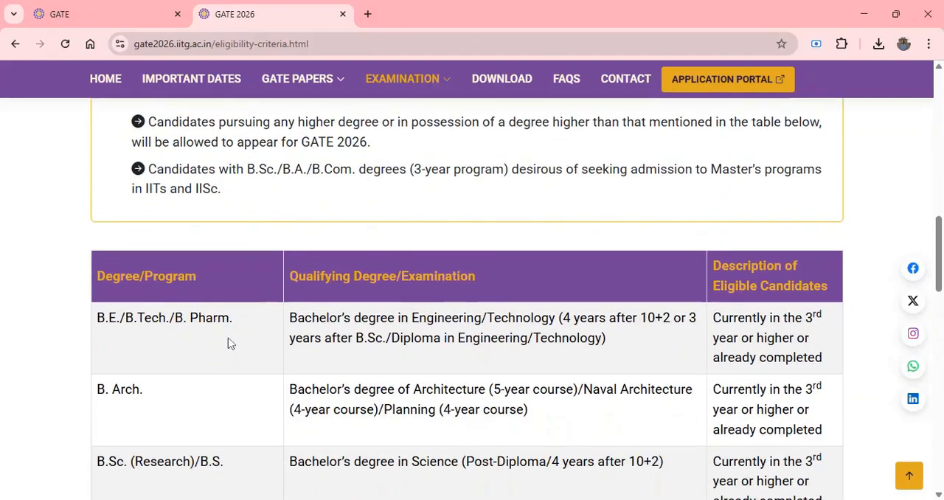
{"action": "scroll", "coordinate": [175, 350], "scroll_direction": "down", "scroll_amount": 1}
{"action": "scroll", "coordinate": [199, 391], "scroll_direction": "down", "scroll_amount": 1}
{"action": "scroll", "coordinate": [163, 358], "scroll_direction": "down", "scroll_amount": 2}
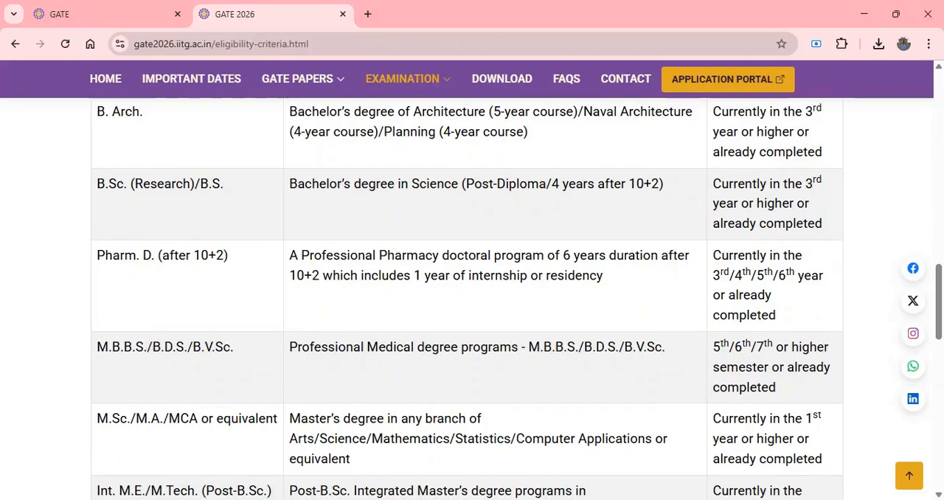
{"action": "scroll", "coordinate": [227, 420], "scroll_direction": "down", "scroll_amount": 3}
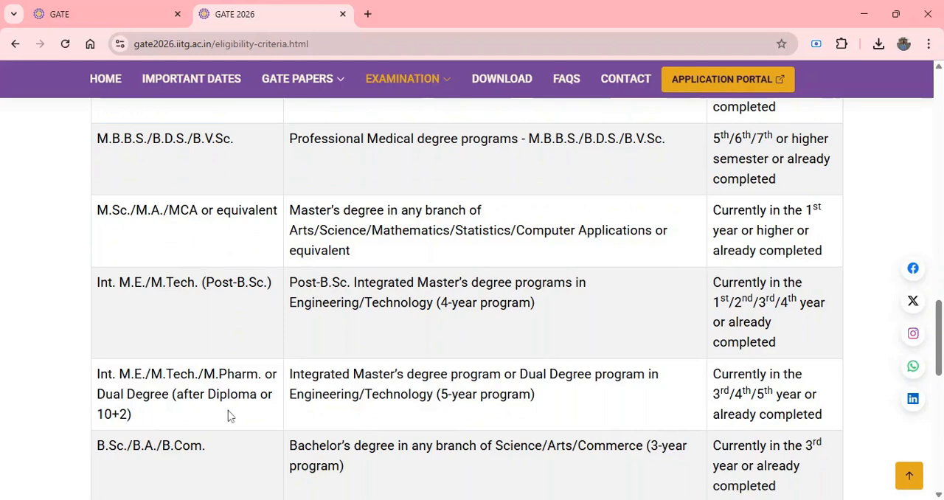
{"action": "scroll", "coordinate": [230, 417], "scroll_direction": "down", "scroll_amount": 2}
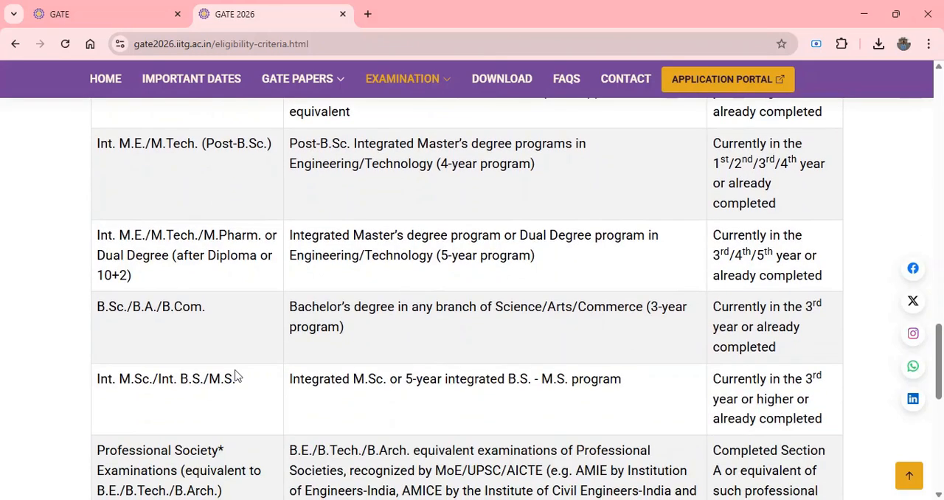
{"action": "scroll", "coordinate": [236, 377], "scroll_direction": "up", "scroll_amount": 5}
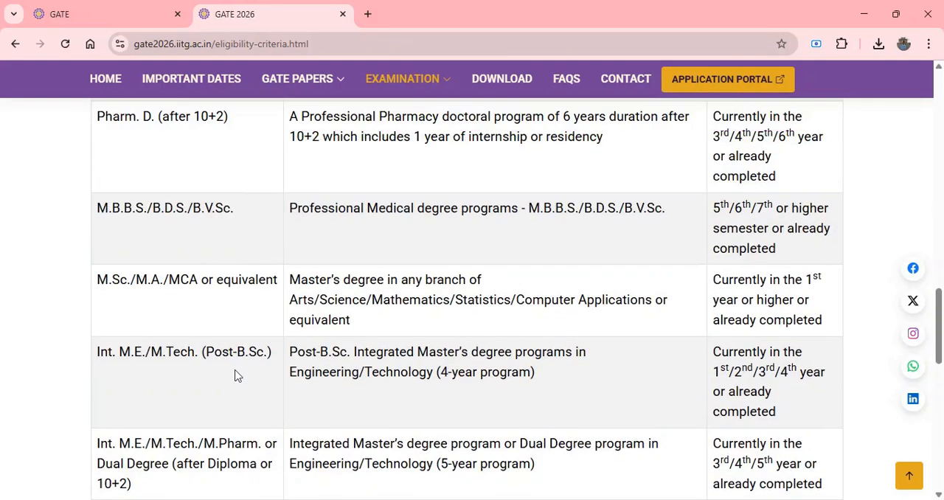
{"action": "scroll", "coordinate": [236, 376], "scroll_direction": "up", "scroll_amount": 4}
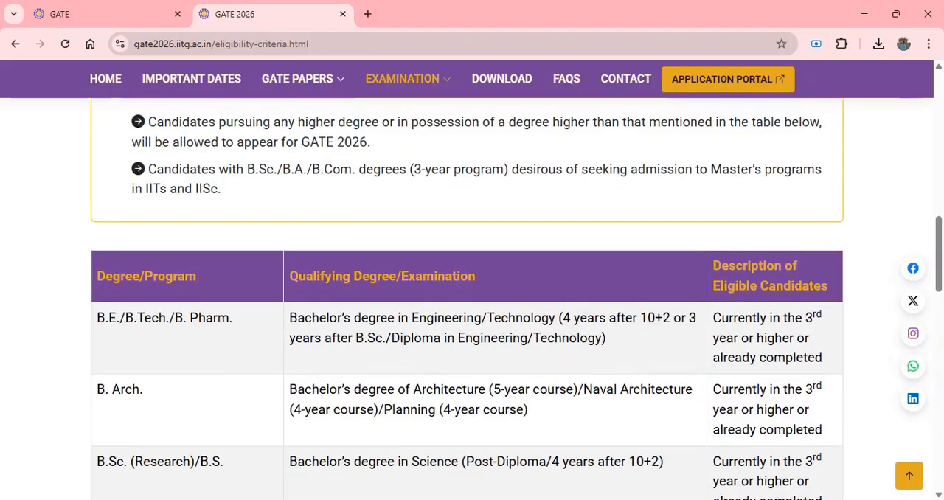
Open the application fees page and review the fees per candidate category and the note on two papers.
{"action": "mouse_move", "coordinate": [445, 86]}
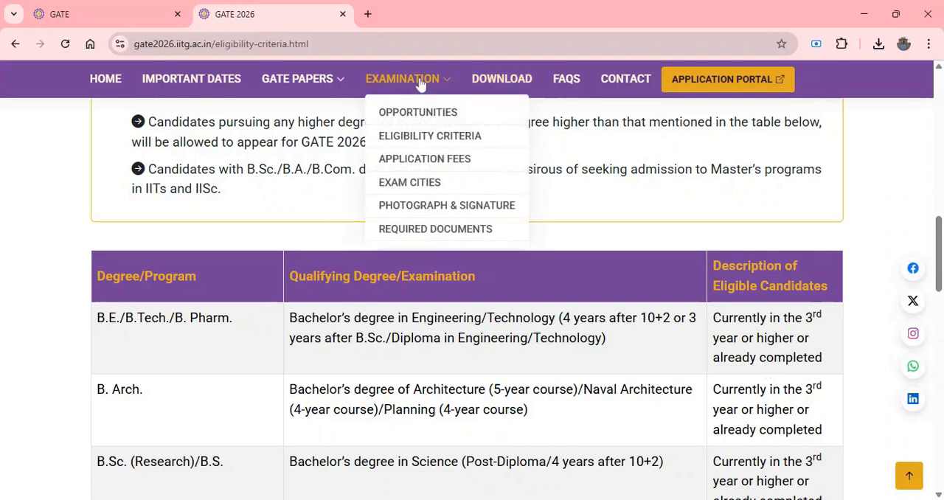
{"action": "left_click", "coordinate": [429, 159]}
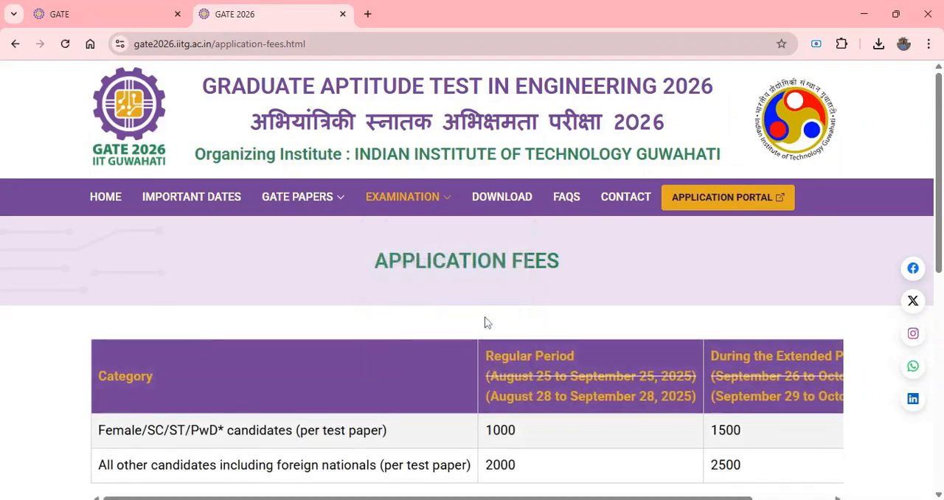
{"action": "scroll", "coordinate": [472, 332], "scroll_direction": "down", "scroll_amount": 1}
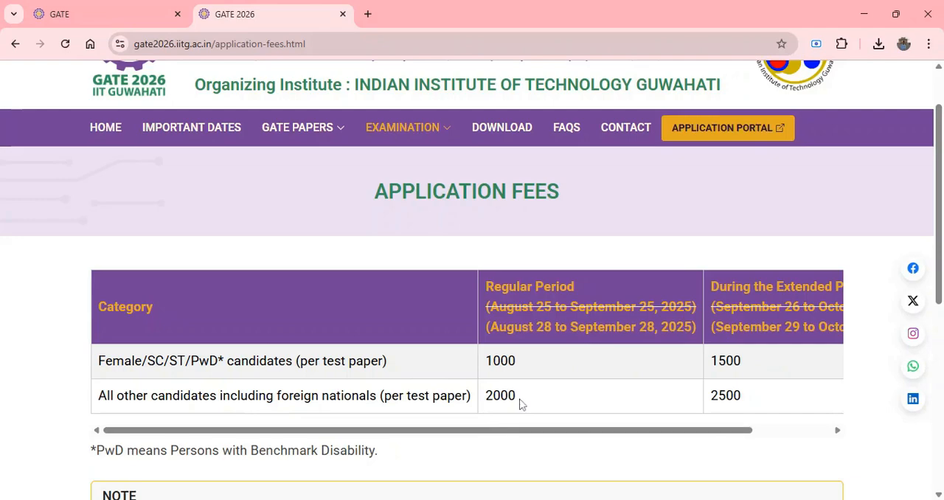
{"action": "scroll", "coordinate": [772, 396], "scroll_direction": "down", "scroll_amount": 4}
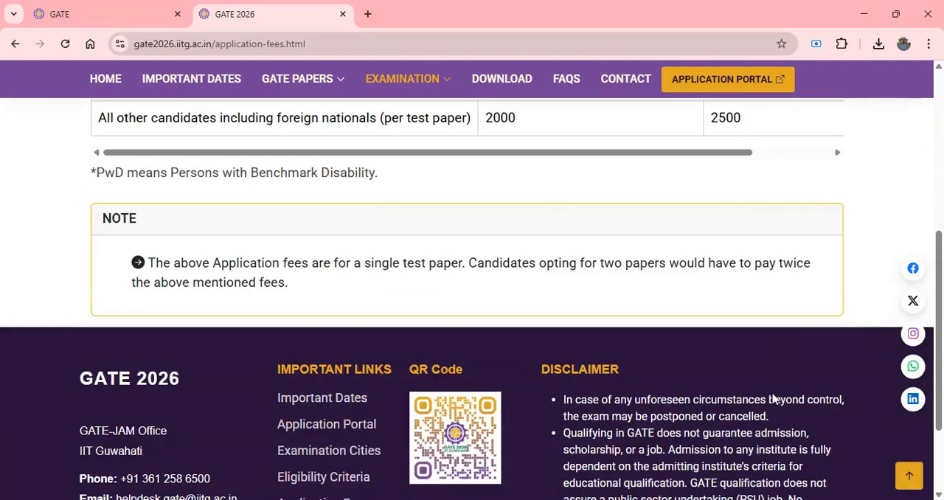
{"action": "scroll", "coordinate": [771, 396], "scroll_direction": "up", "scroll_amount": 5}
Open the required documents page and review the data and documents needed for the GATE 2026 application form.
{"action": "left_click", "coordinate": [445, 199]}
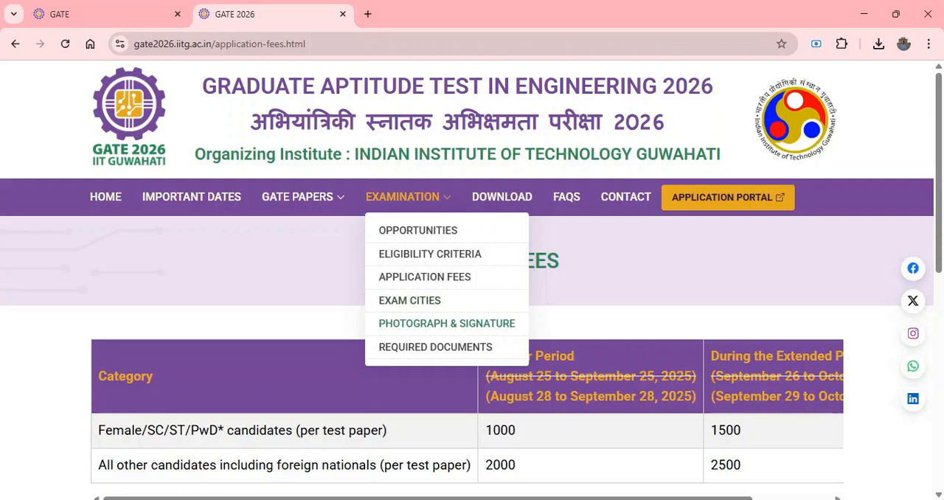
{"action": "left_click", "coordinate": [402, 353]}
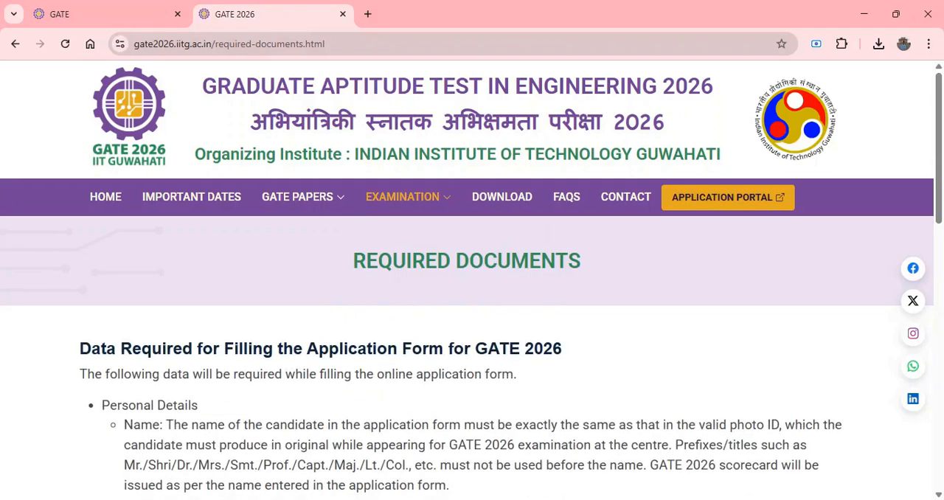
{"action": "scroll", "coordinate": [467, 295], "scroll_direction": "down", "scroll_amount": 1}
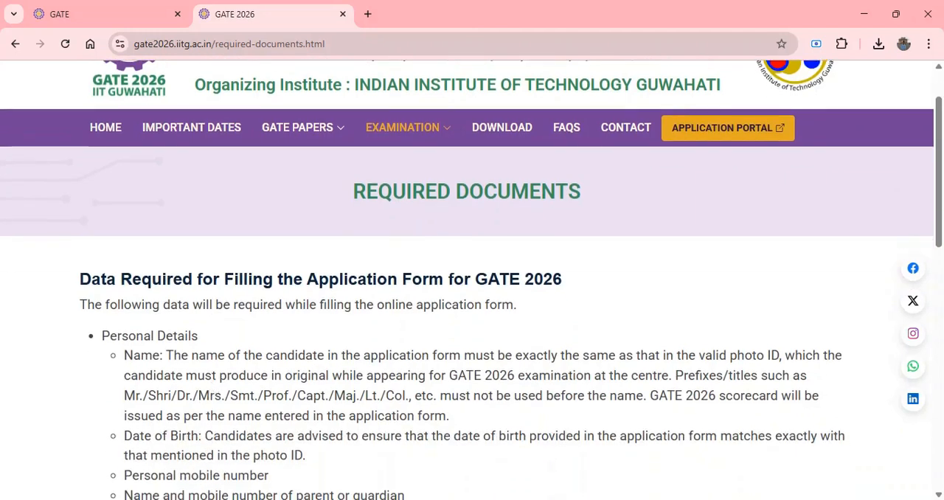
{"action": "scroll", "coordinate": [467, 295], "scroll_direction": "down", "scroll_amount": 2}
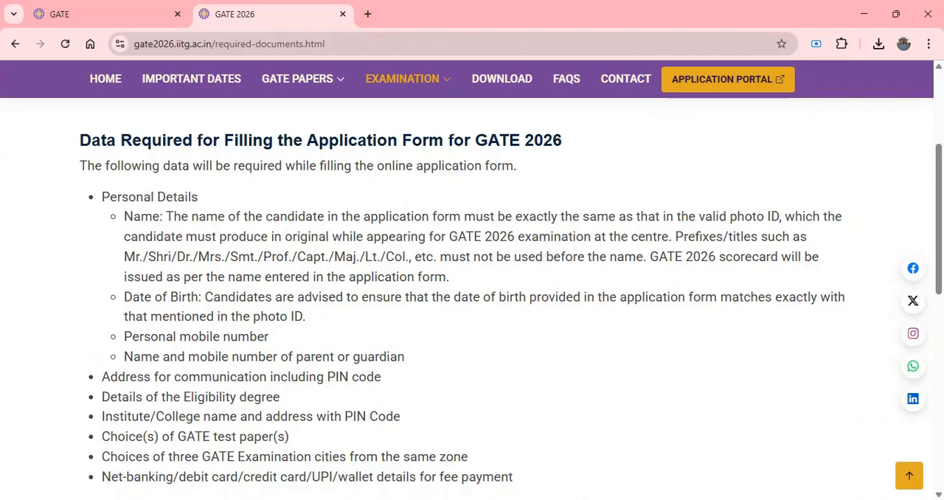
{"action": "scroll", "coordinate": [421, 352], "scroll_direction": "down", "scroll_amount": 2}
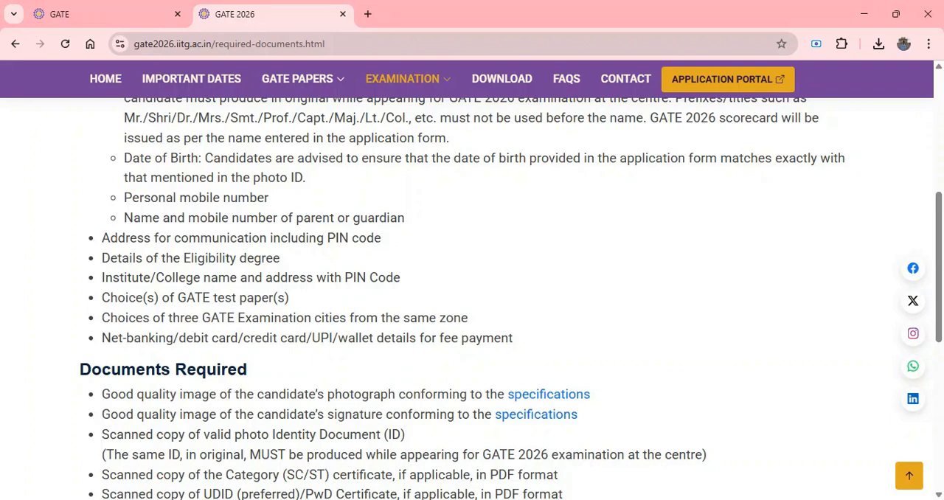
{"action": "scroll", "coordinate": [472, 294], "scroll_direction": "down", "scroll_amount": 2}
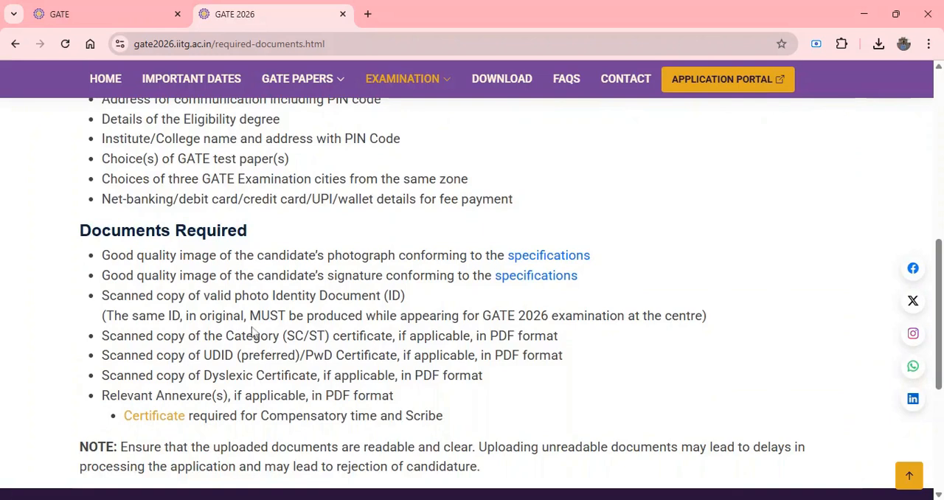
{"action": "scroll", "coordinate": [501, 79], "scroll_direction": "up", "scroll_amount": 4}
Open the GATE 2026 application portal and go from its login page to the new candidate registration form.
{"action": "mouse_move", "coordinate": [425, 89]}
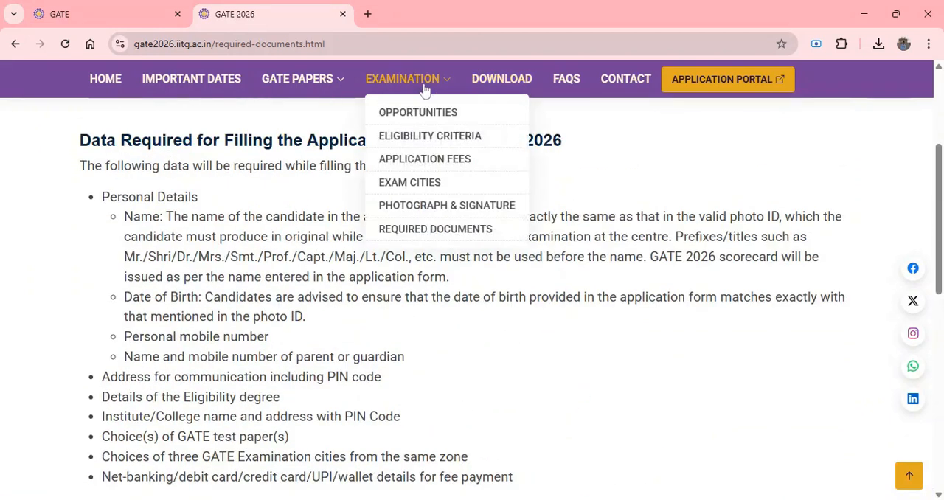
{"action": "left_click", "coordinate": [709, 88]}
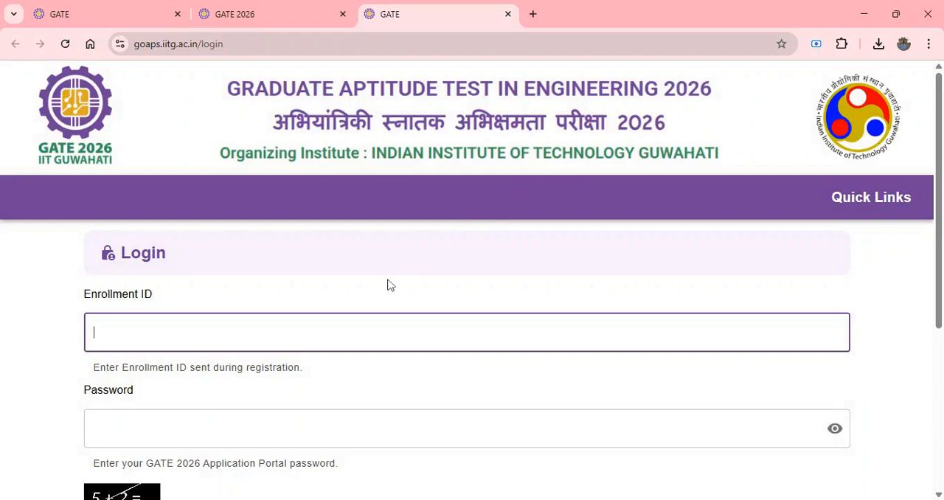
{"action": "scroll", "coordinate": [390, 285], "scroll_direction": "down", "scroll_amount": 2}
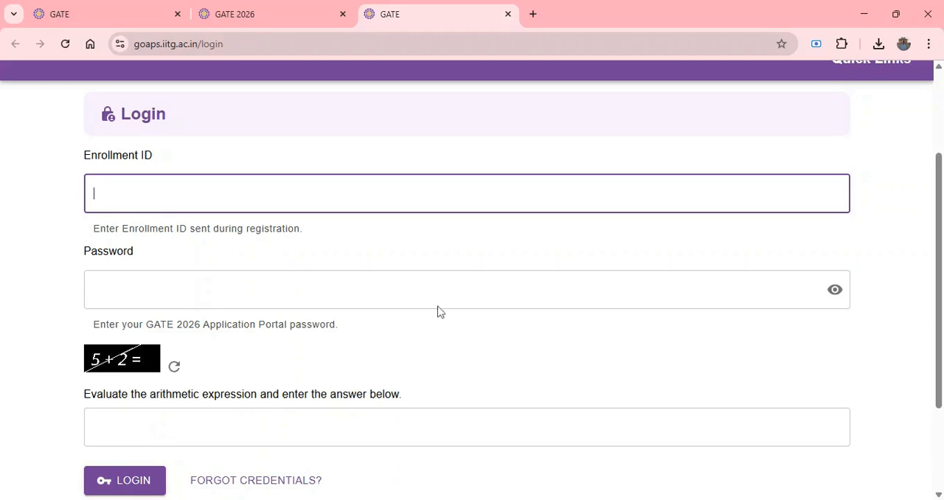
{"action": "scroll", "coordinate": [432, 319], "scroll_direction": "down", "scroll_amount": 2}
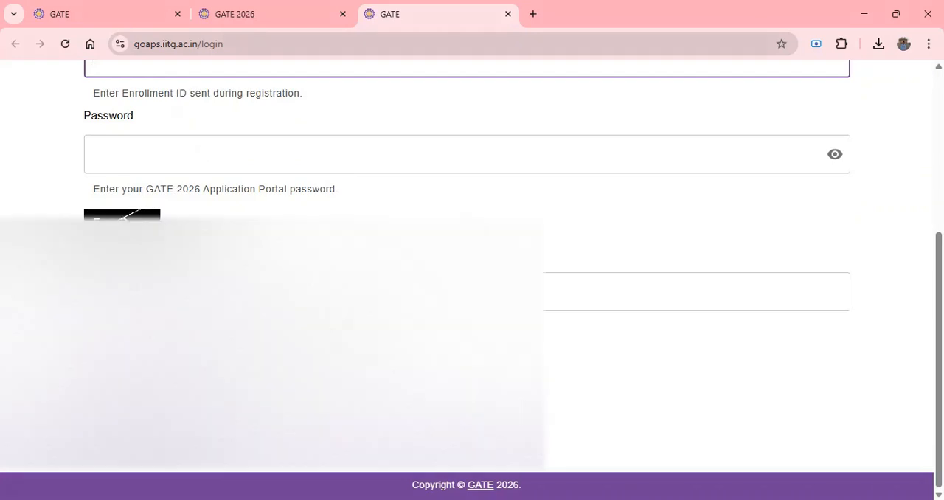
{"action": "left_click", "coordinate": [148, 413]}
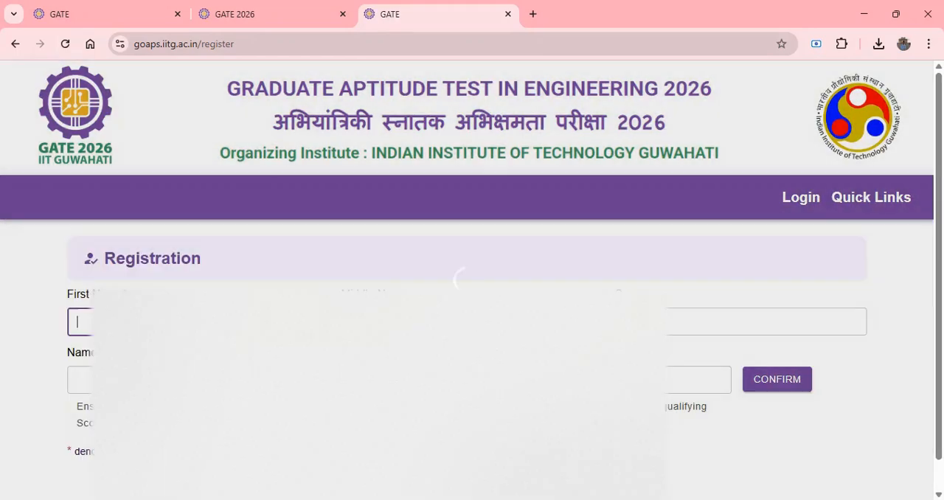
Confirm the candidate's full name in the registration form and close the name confirmation dialog.
{"action": "scroll", "coordinate": [472, 295], "scroll_direction": "down", "scroll_amount": 1}
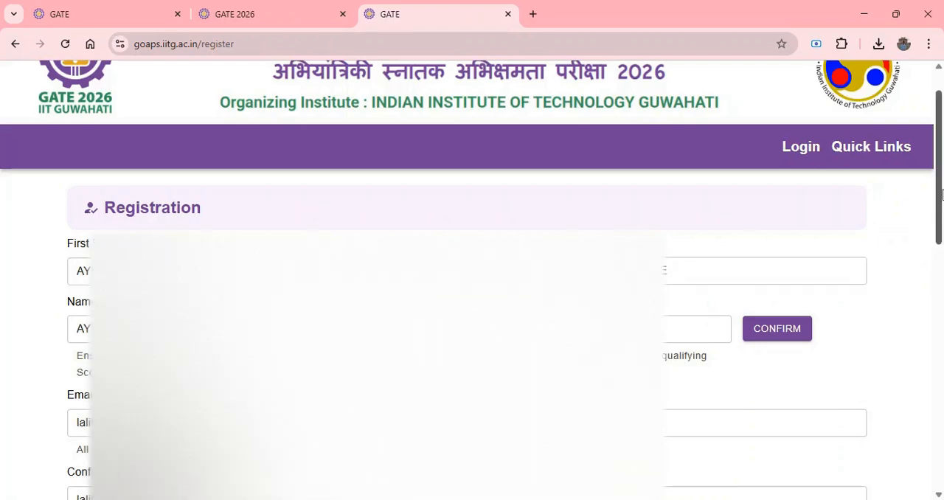
{"action": "scroll", "coordinate": [505, 280], "scroll_direction": "down", "scroll_amount": 3}
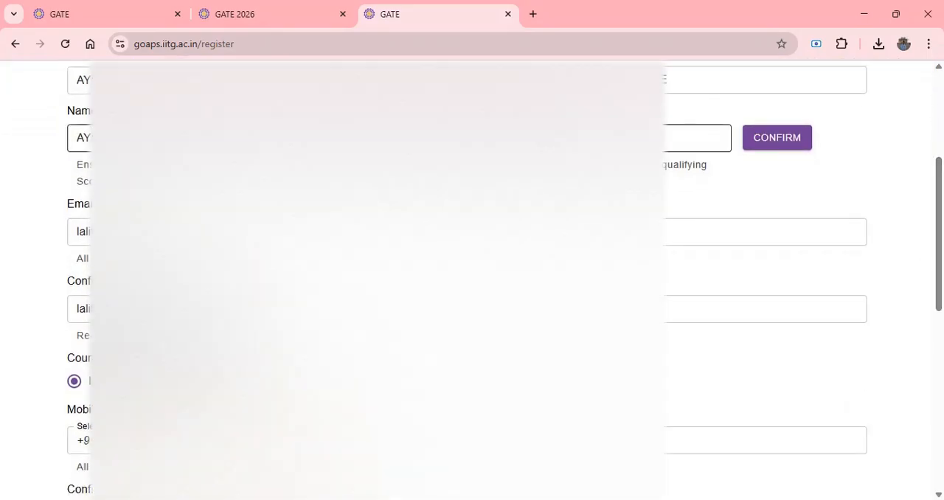
{"action": "left_click", "coordinate": [785, 139]}
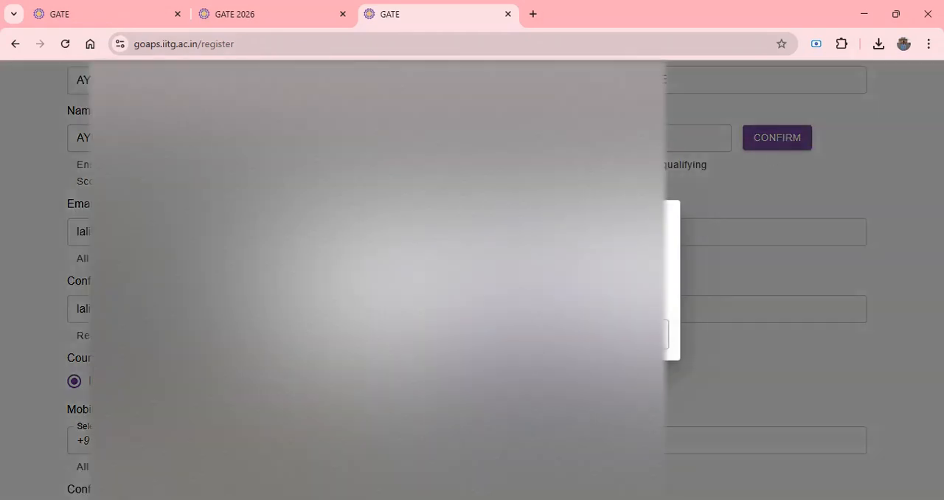
{"action": "left_click", "coordinate": [628, 334]}
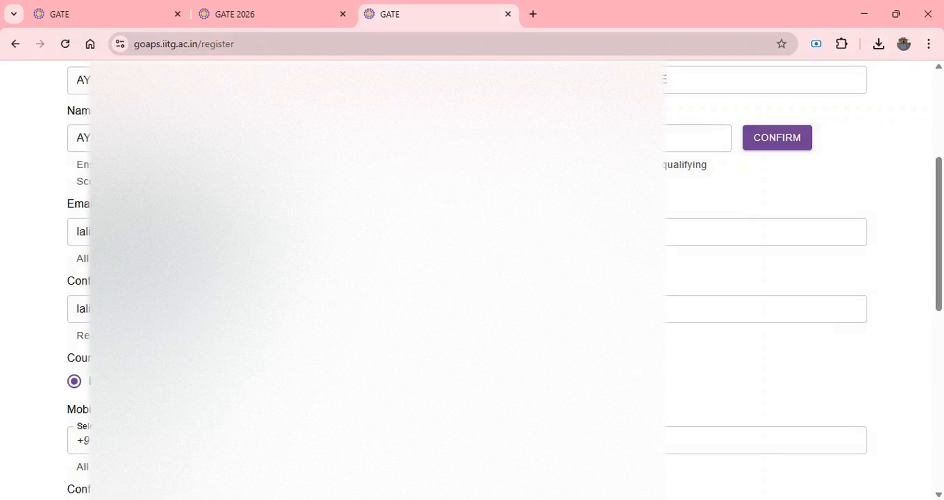
Check the contact and password fields of the registration form, submit the registration and continue to the login page.
{"action": "scroll", "coordinate": [938, 192], "scroll_direction": "down", "scroll_amount": 1}
{"action": "left_click_drag", "start_coordinate": [938, 192], "coordinate": [939, 197]}
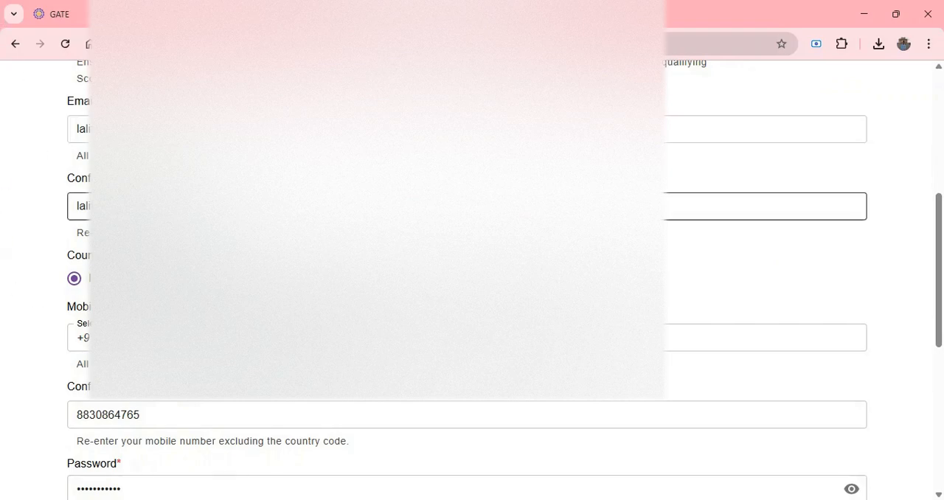
{"action": "left_click", "coordinate": [376, 206]}
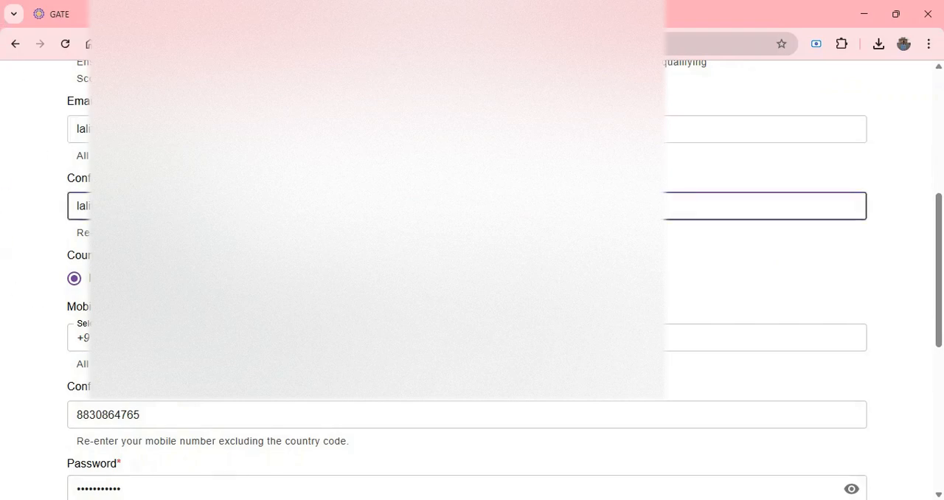
{"action": "scroll", "coordinate": [940, 314], "scroll_direction": "down", "scroll_amount": 2}
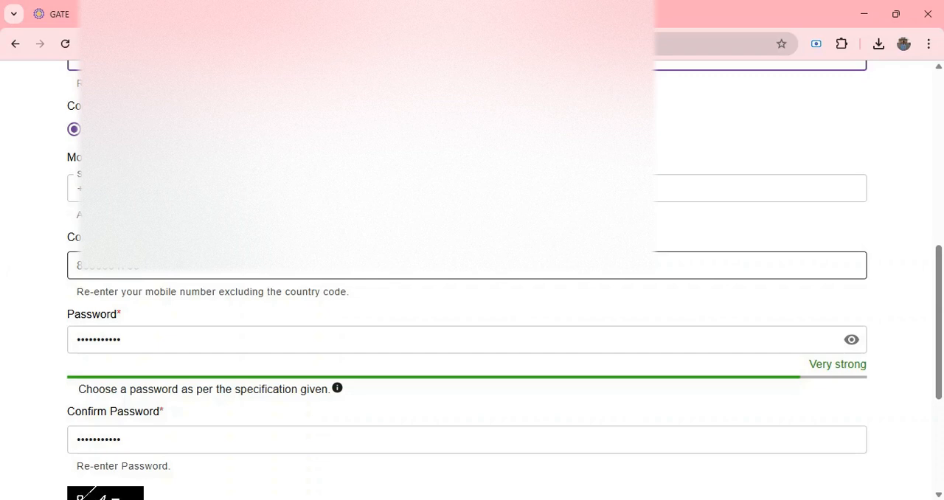
{"action": "left_click_drag", "start_coordinate": [940, 359], "coordinate": [943, 431]}
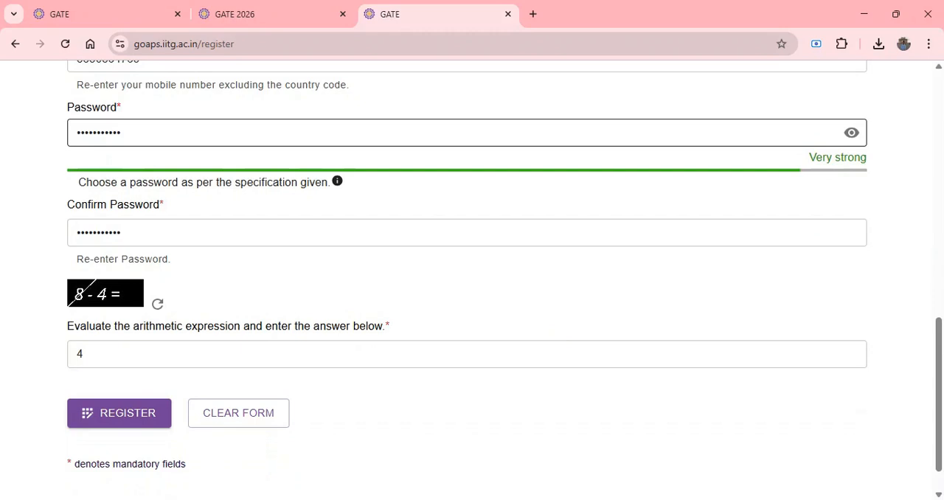
{"action": "left_click", "coordinate": [123, 132]}
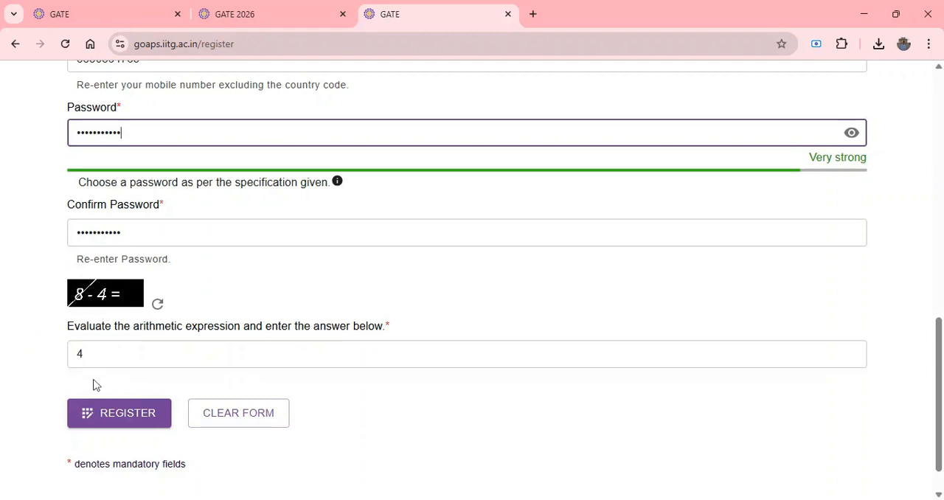
{"action": "left_click", "coordinate": [111, 425]}
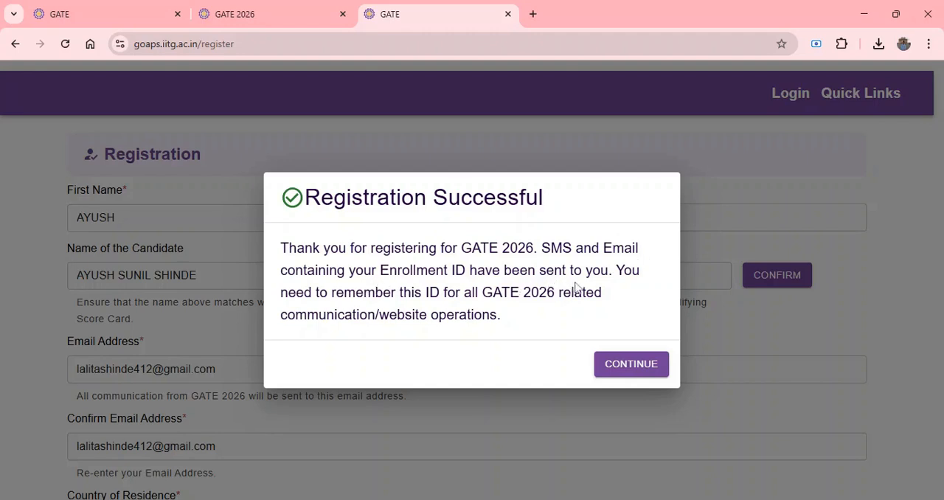
{"action": "left_click", "coordinate": [630, 364]}
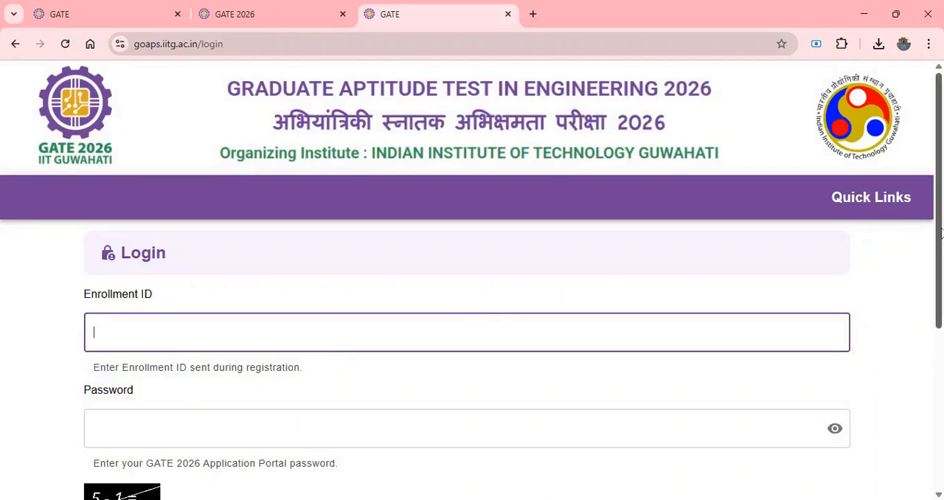
Log in to the application portal with the enrollment ID and account password, answering the arithmetic check with 8.
{"action": "scroll", "coordinate": [940, 234], "scroll_direction": "down", "scroll_amount": 2}
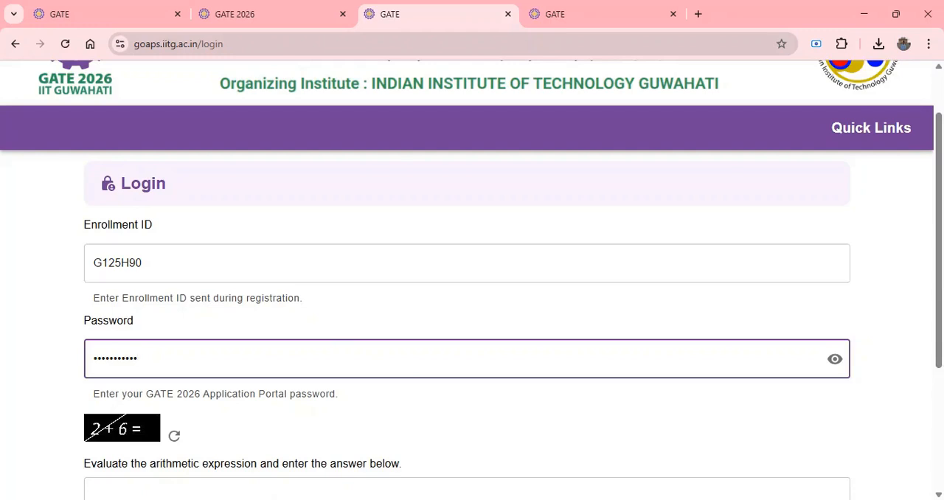
{"action": "scroll", "coordinate": [89, 405], "scroll_direction": "down", "scroll_amount": 1}
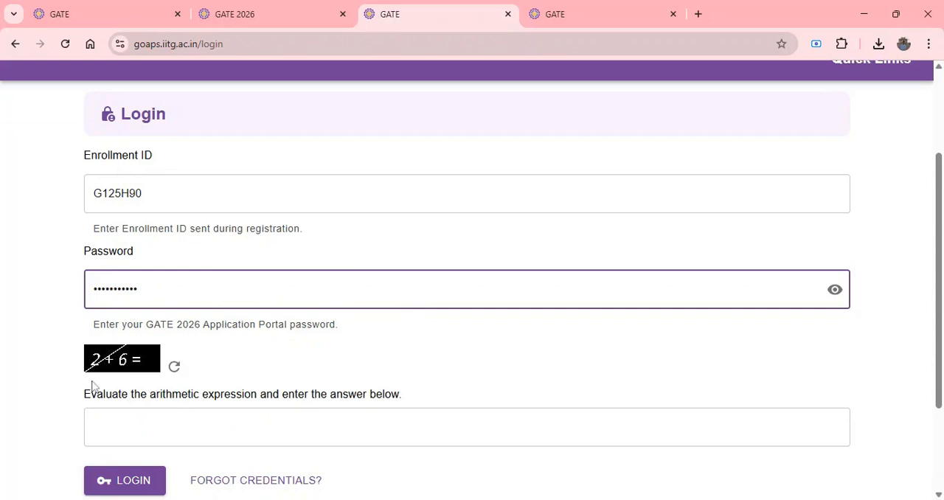
{"action": "left_click", "coordinate": [103, 427]}
{"action": "type", "text": "8"}
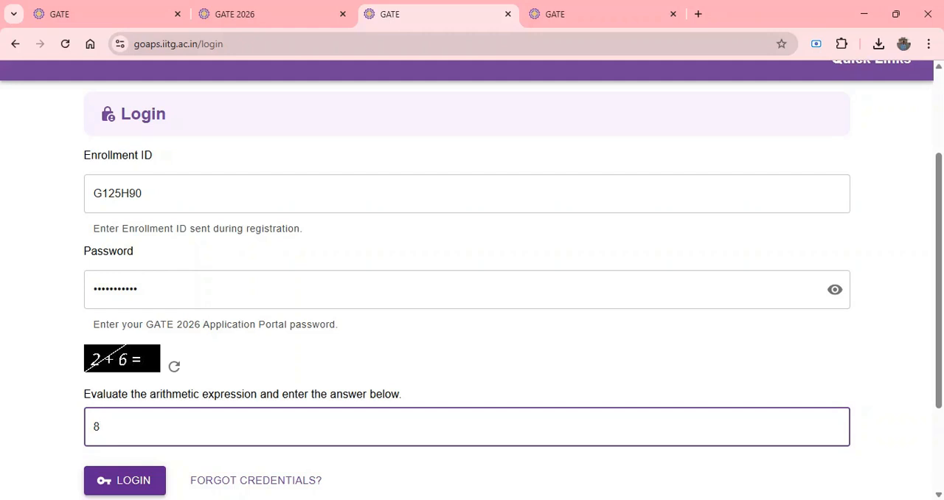
{"action": "left_click", "coordinate": [137, 485]}
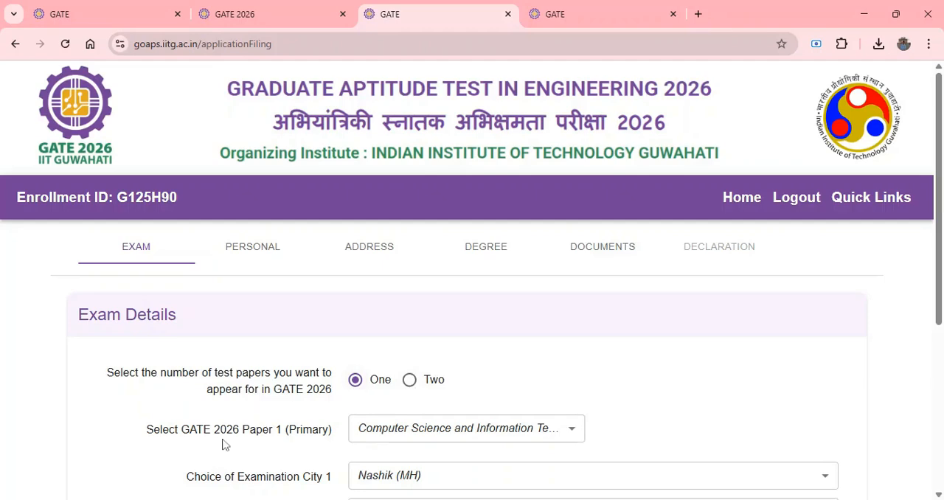
Select Computer Science and Information Technology (CS) as the primary paper and Nashik (MH) as examination city 1.
{"action": "scroll", "coordinate": [568, 379], "scroll_direction": "down", "scroll_amount": 1}
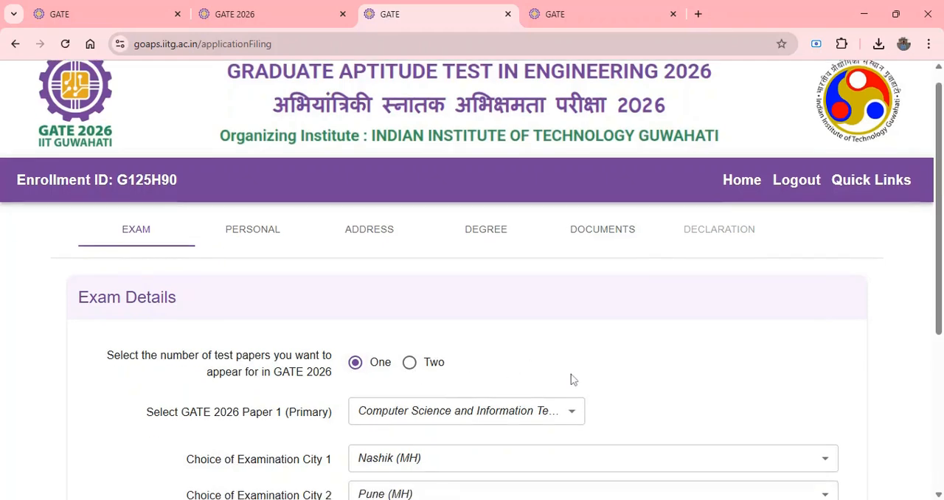
{"action": "left_click", "coordinate": [559, 370]}
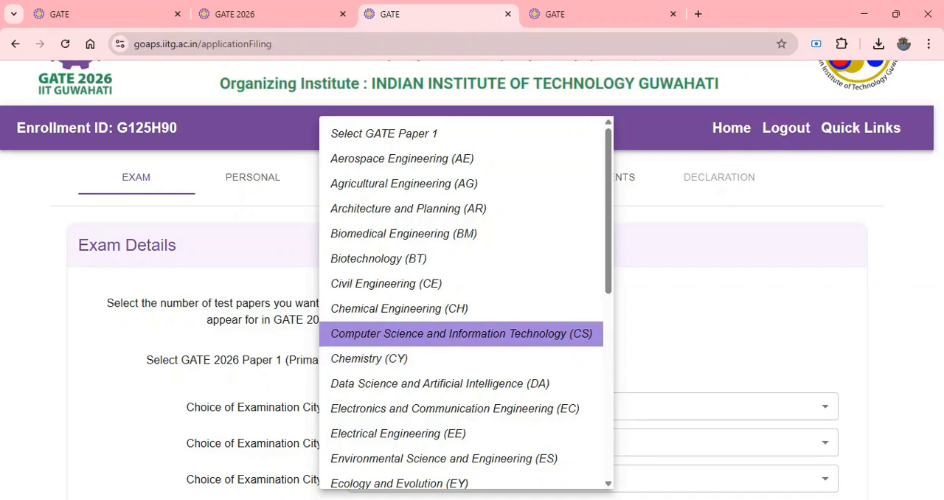
{"action": "left_click", "coordinate": [406, 335]}
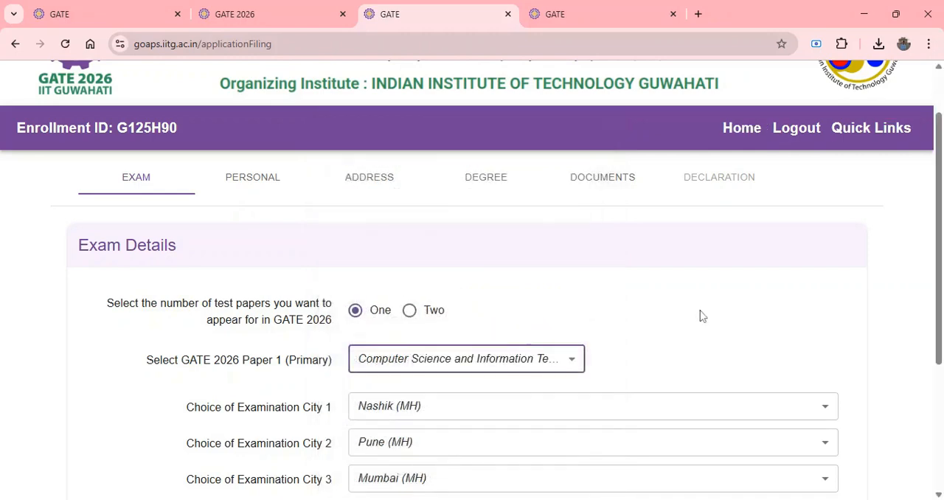
{"action": "scroll", "coordinate": [700, 315], "scroll_direction": "down", "scroll_amount": 1}
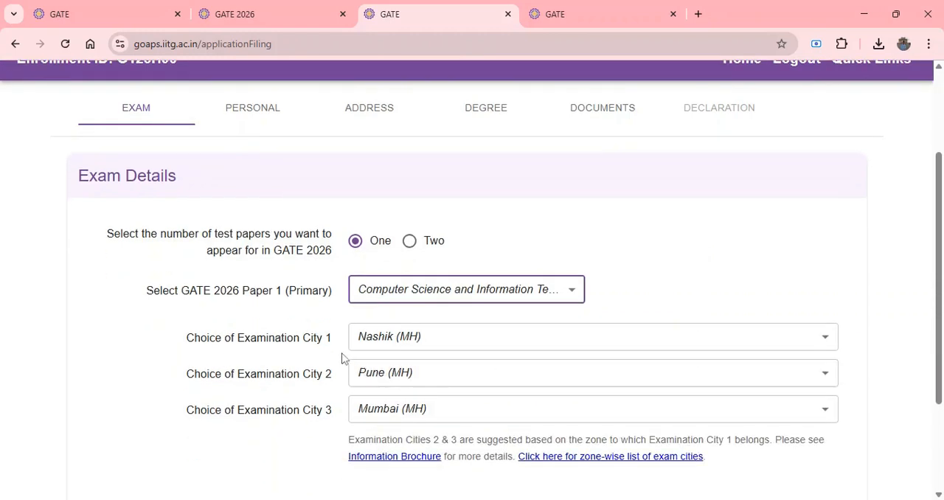
{"action": "left_click", "coordinate": [457, 346]}
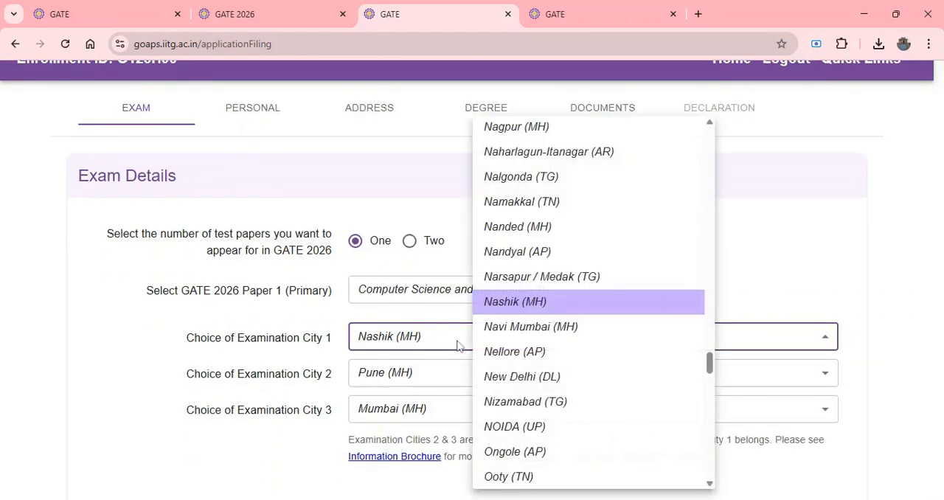
{"action": "left_click", "coordinate": [507, 303]}
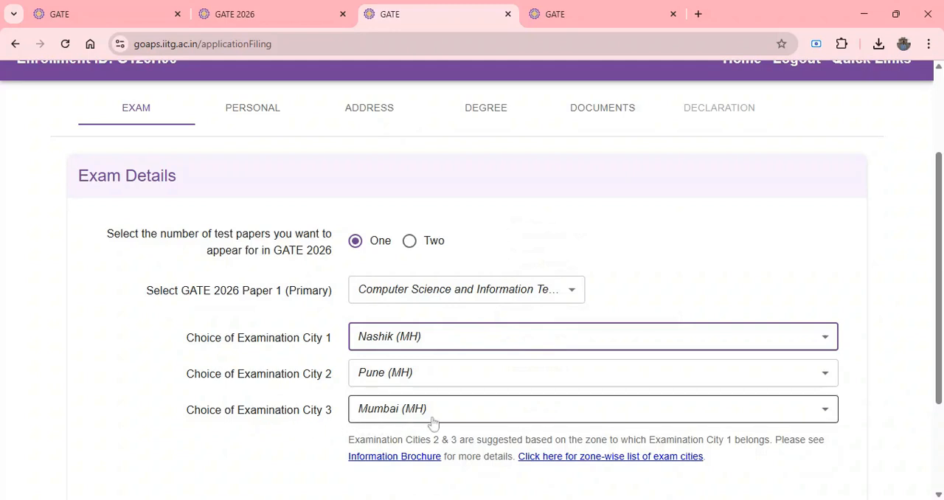
Save the exam details and continue to the personal details section.
{"action": "scroll", "coordinate": [726, 275], "scroll_direction": "down", "scroll_amount": 1}
{"action": "scroll", "coordinate": [726, 275], "scroll_direction": "down", "scroll_amount": 1}
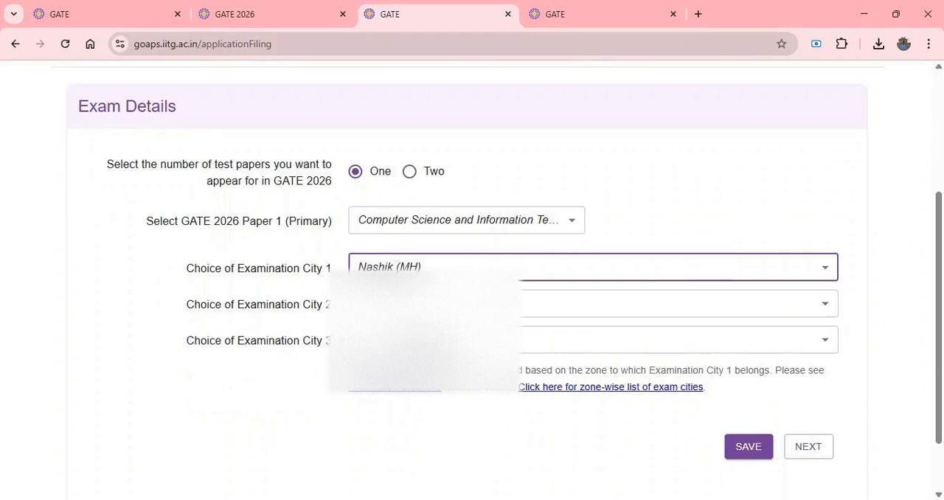
{"action": "left_click", "coordinate": [736, 449]}
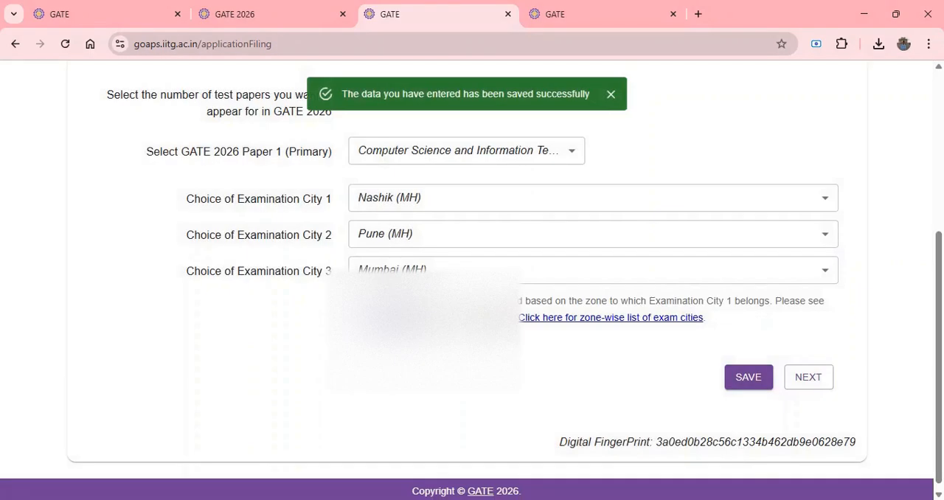
{"action": "left_click", "coordinate": [804, 384]}
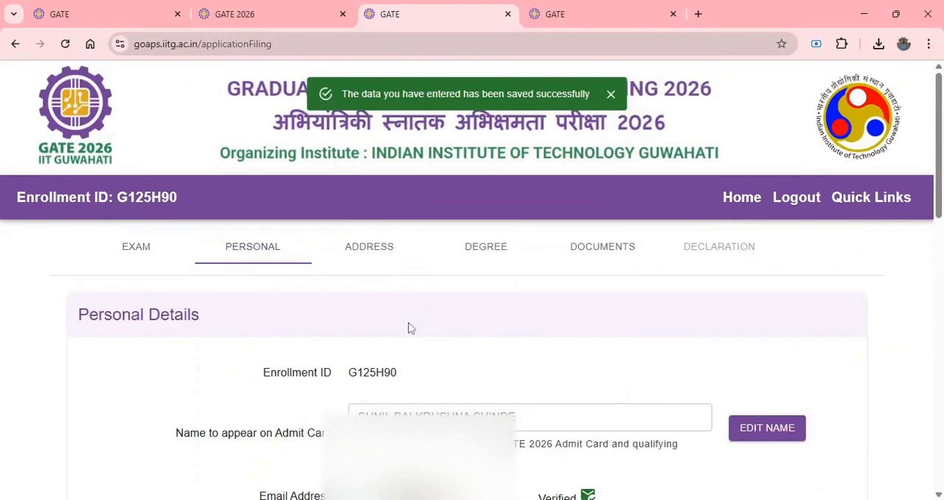
Review the personal details and confirm the candidate's date of birth.
{"action": "scroll", "coordinate": [411, 329], "scroll_direction": "down", "scroll_amount": 1}
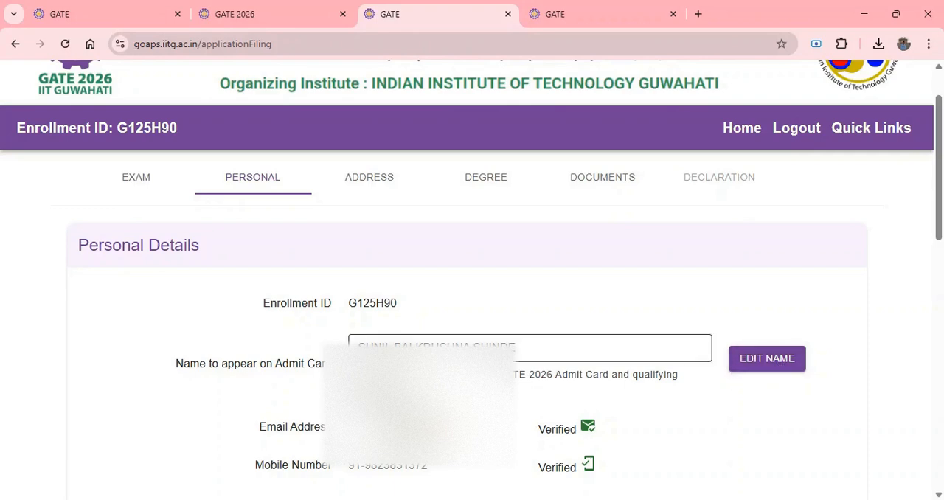
{"action": "scroll", "coordinate": [575, 360], "scroll_direction": "down", "scroll_amount": 2}
{"action": "scroll", "coordinate": [575, 360], "scroll_direction": "down", "scroll_amount": 1}
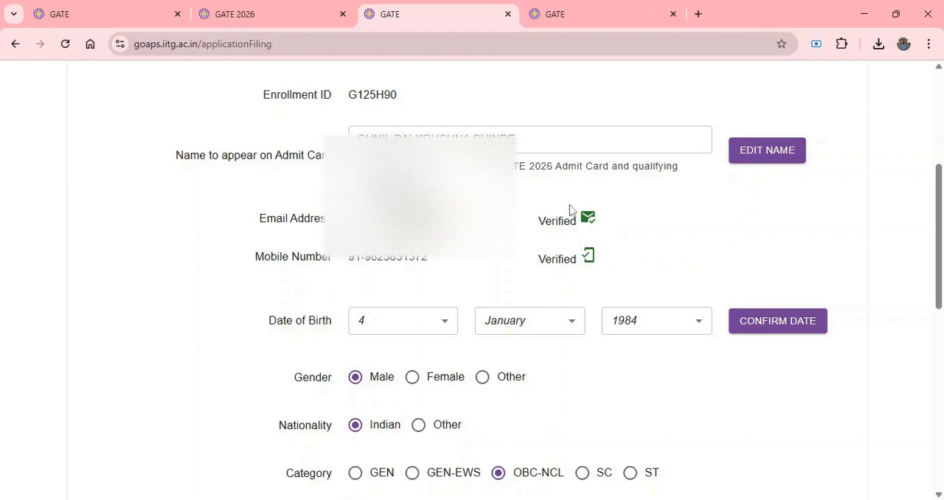
{"action": "scroll", "coordinate": [566, 246], "scroll_direction": "down", "scroll_amount": 3}
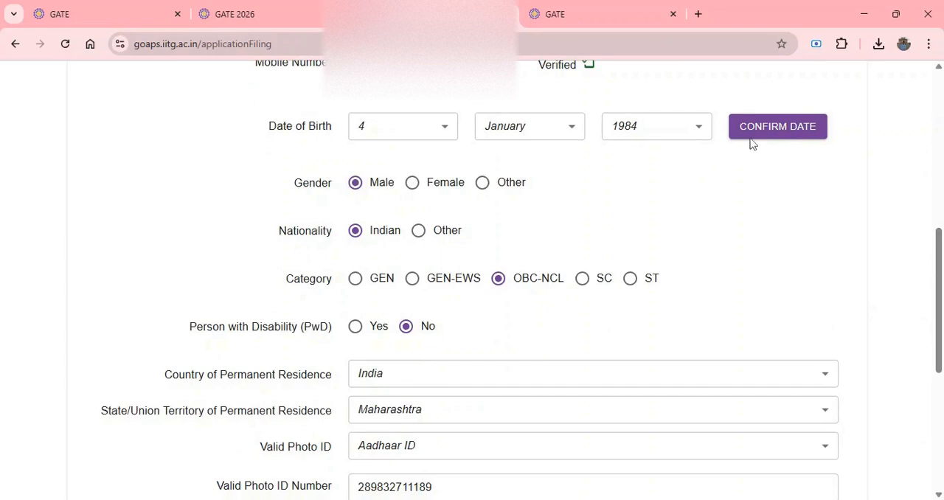
{"action": "left_click", "coordinate": [785, 132]}
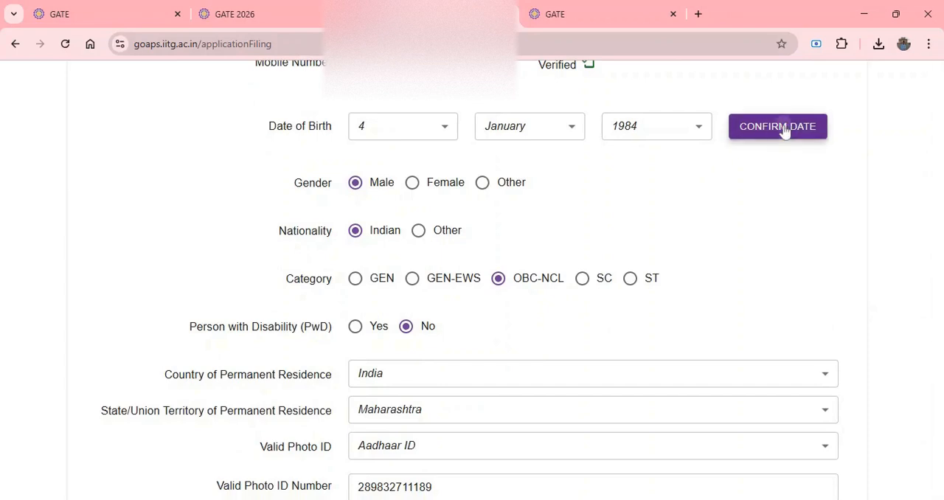
{"action": "left_click", "coordinate": [596, 364]}
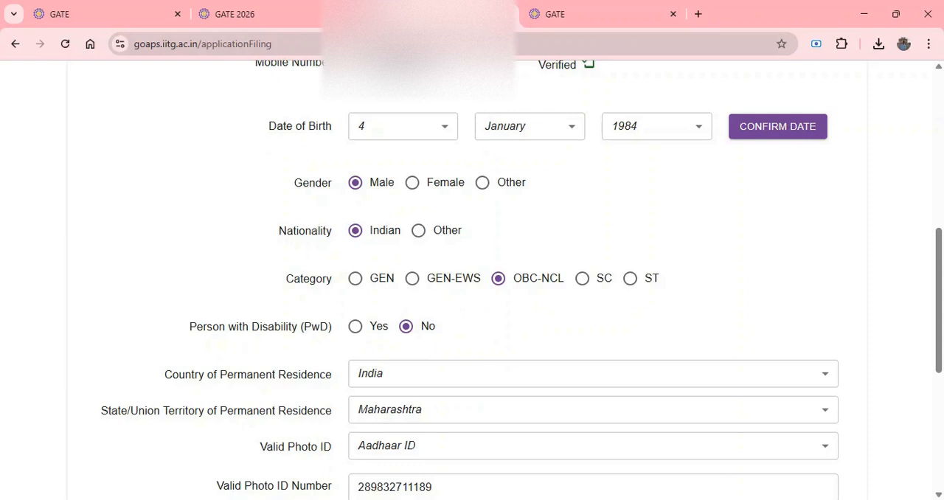
Review the valid photo ID options and keep Aadhaar ID as the ID type.
{"action": "left_click_drag", "start_coordinate": [939, 335], "coordinate": [939, 336]}
{"action": "scroll", "coordinate": [939, 336], "scroll_direction": "down", "scroll_amount": 2}
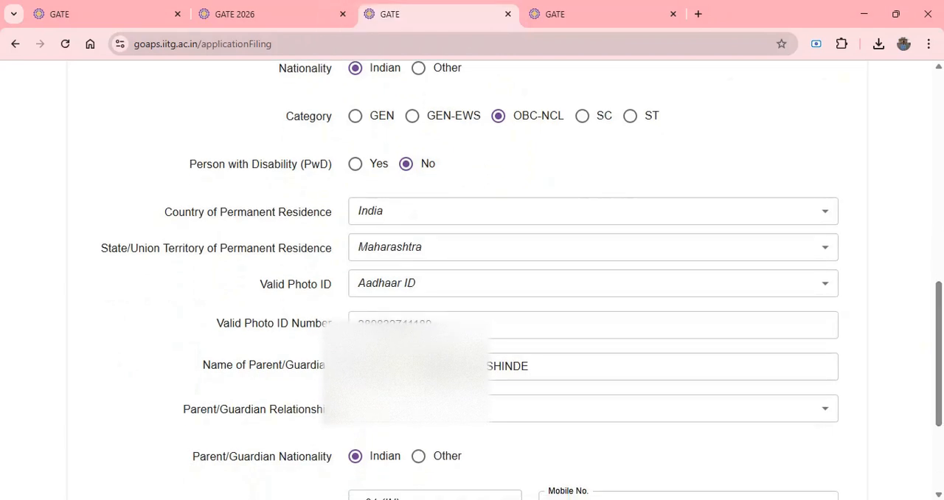
{"action": "left_click", "coordinate": [824, 295]}
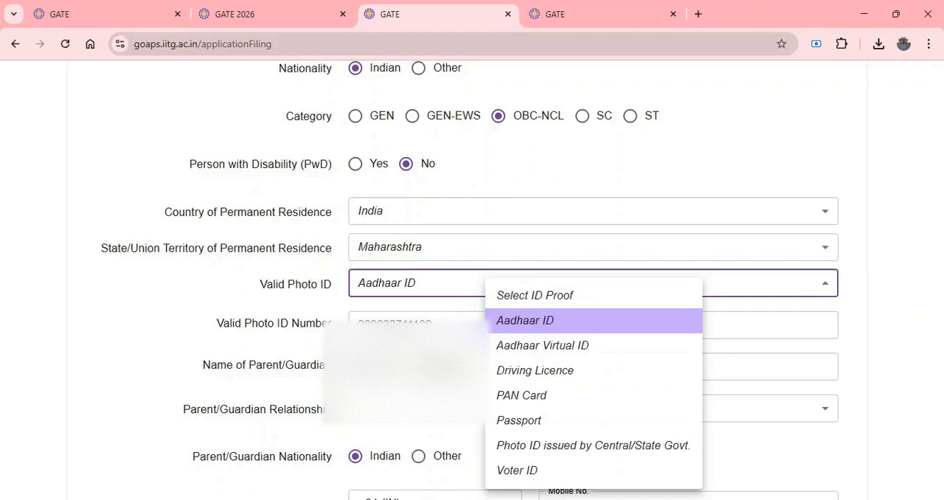
{"action": "left_click", "coordinate": [98, 324]}
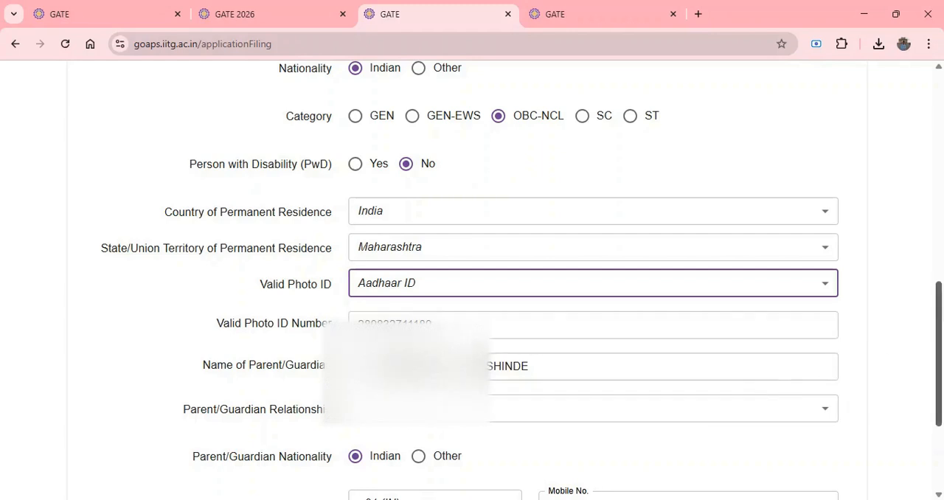
Set the parent/guardian relationship to Father and save the personal details.
{"action": "scroll", "coordinate": [208, 323], "scroll_direction": "down", "scroll_amount": 3}
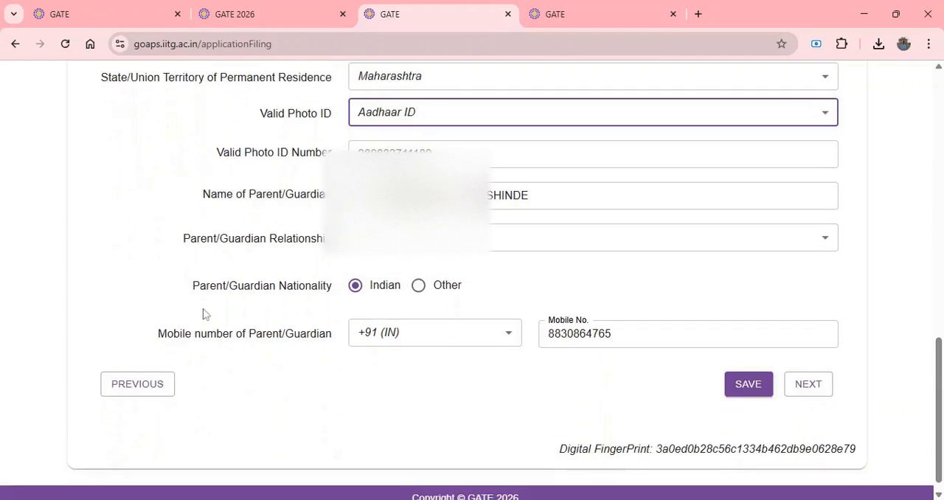
{"action": "left_click", "coordinate": [526, 243]}
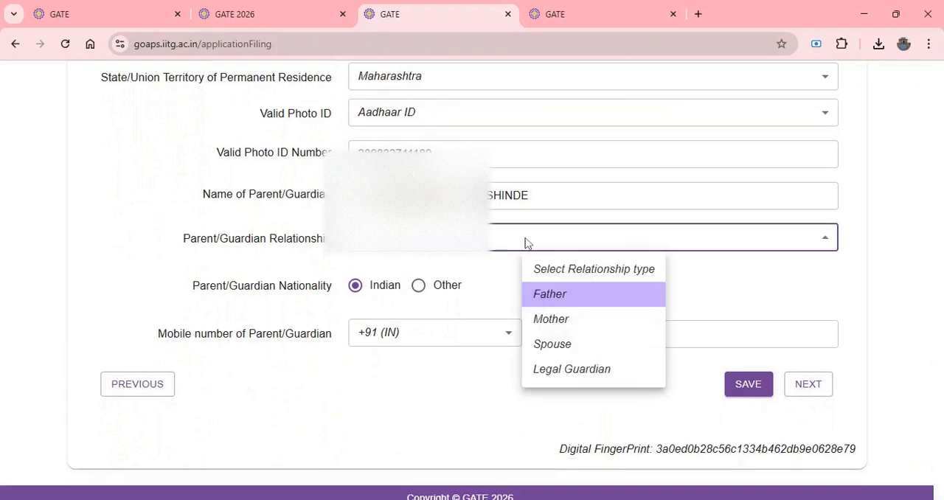
{"action": "left_click", "coordinate": [558, 298]}
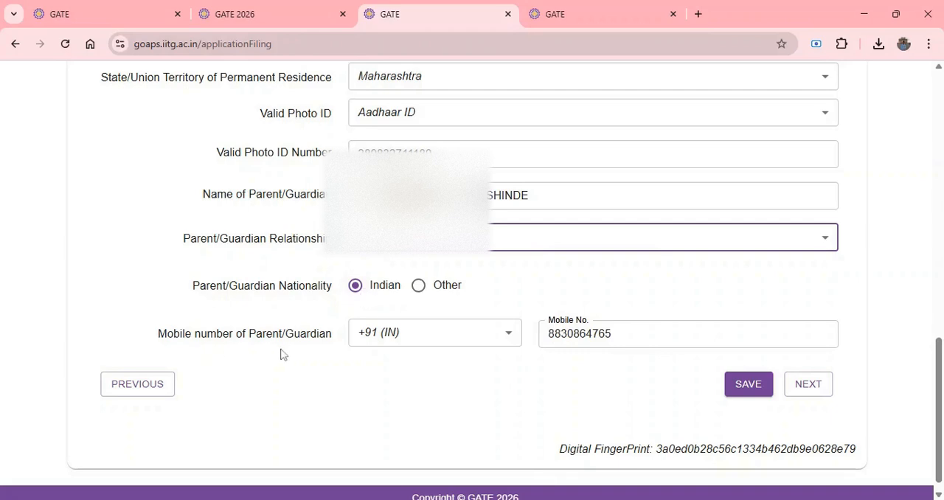
{"action": "left_click", "coordinate": [748, 391]}
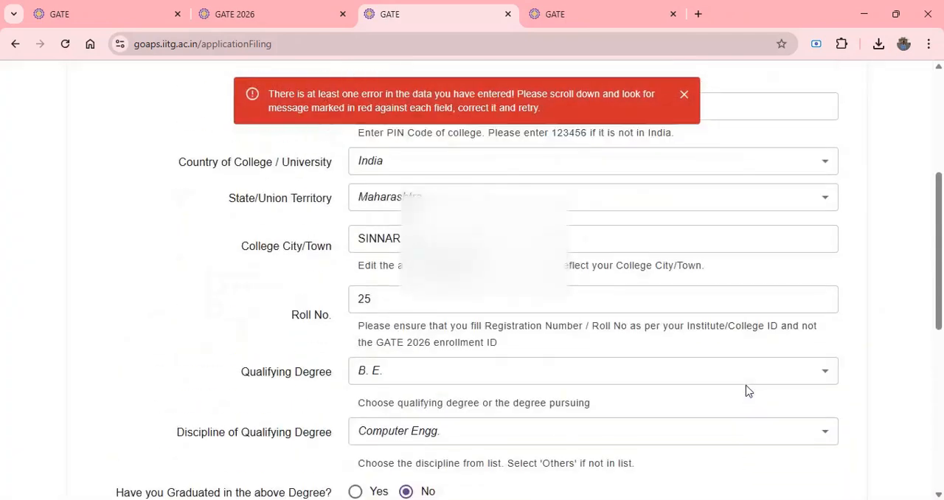
Check the college details, keep B. E. as the qualifying degree and select Computer Engg. as its discipline.
{"action": "scroll", "coordinate": [860, 474], "scroll_direction": "down", "scroll_amount": 4}
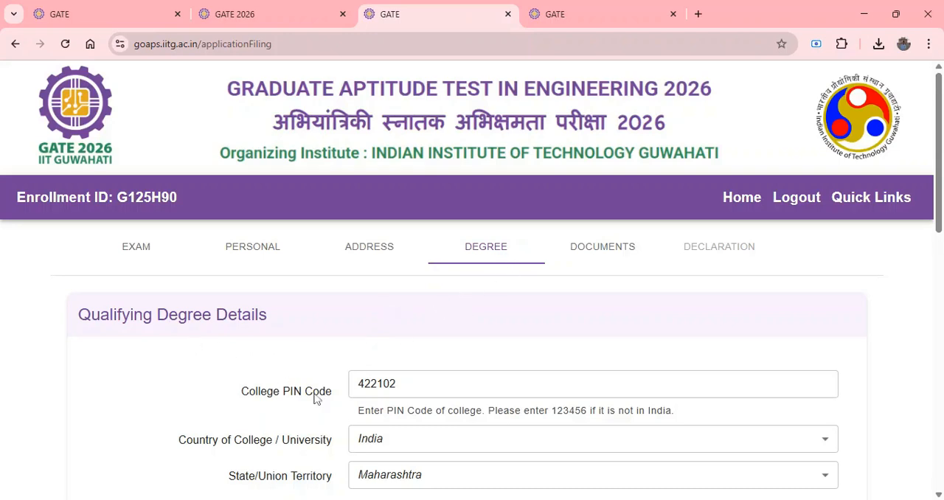
{"action": "scroll", "coordinate": [443, 391], "scroll_direction": "down", "scroll_amount": 2}
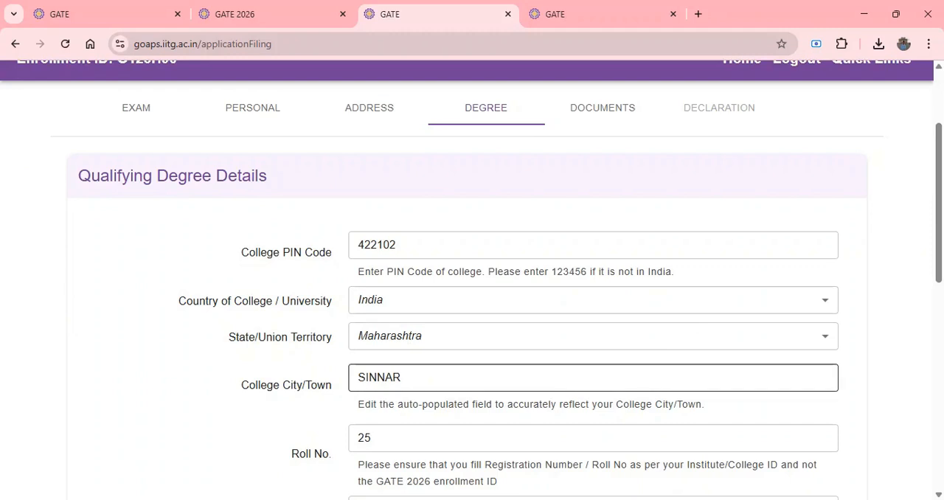
{"action": "scroll", "coordinate": [316, 327], "scroll_direction": "down", "scroll_amount": 2}
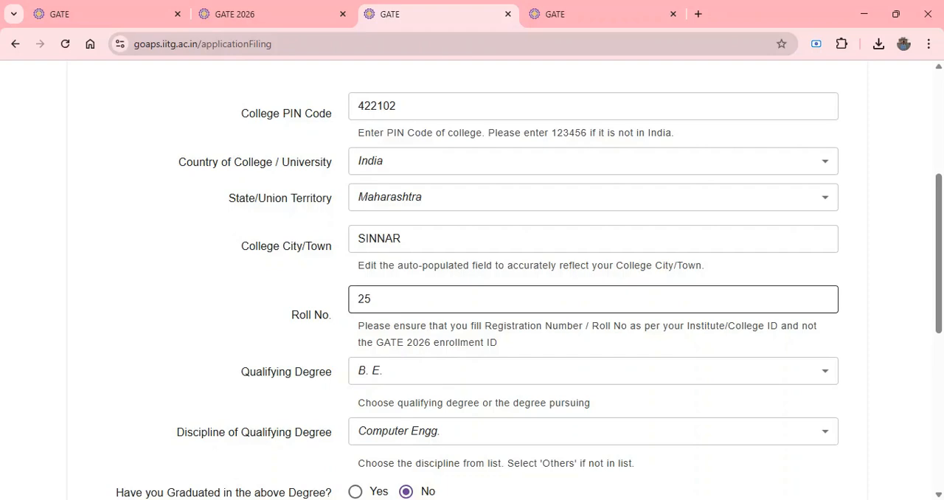
{"action": "scroll", "coordinate": [472, 298], "scroll_direction": "down", "scroll_amount": 1}
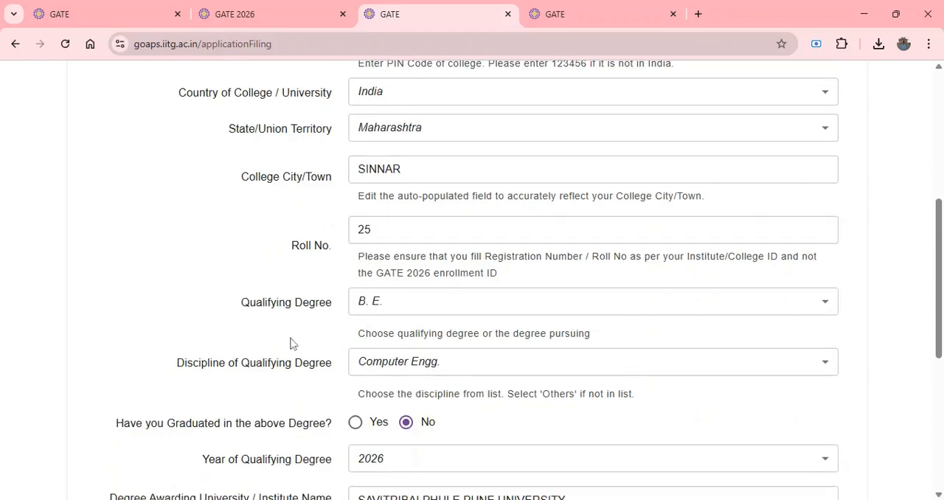
{"action": "left_click", "coordinate": [522, 316]}
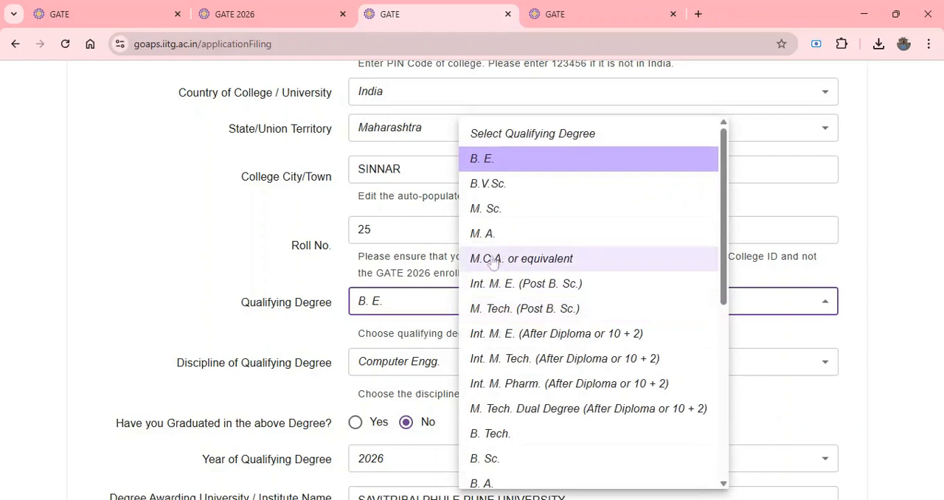
{"action": "left_click", "coordinate": [497, 166]}
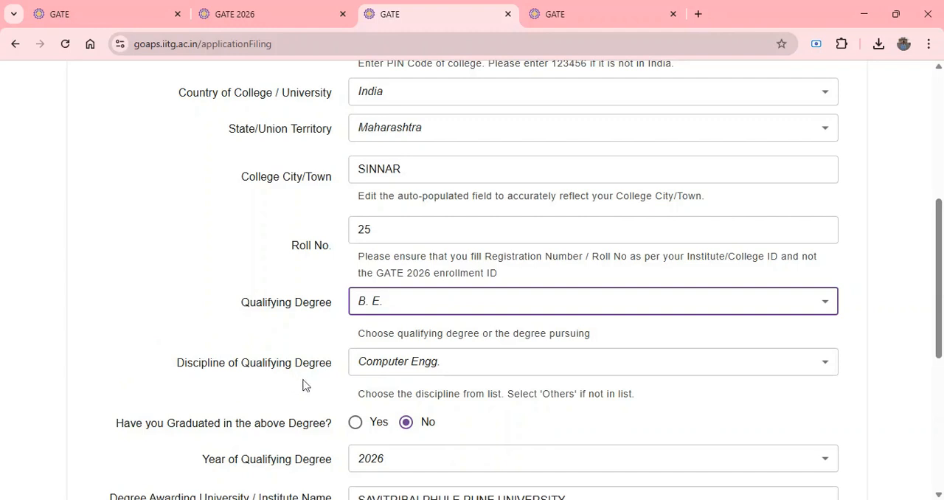
{"action": "left_click", "coordinate": [826, 364]}
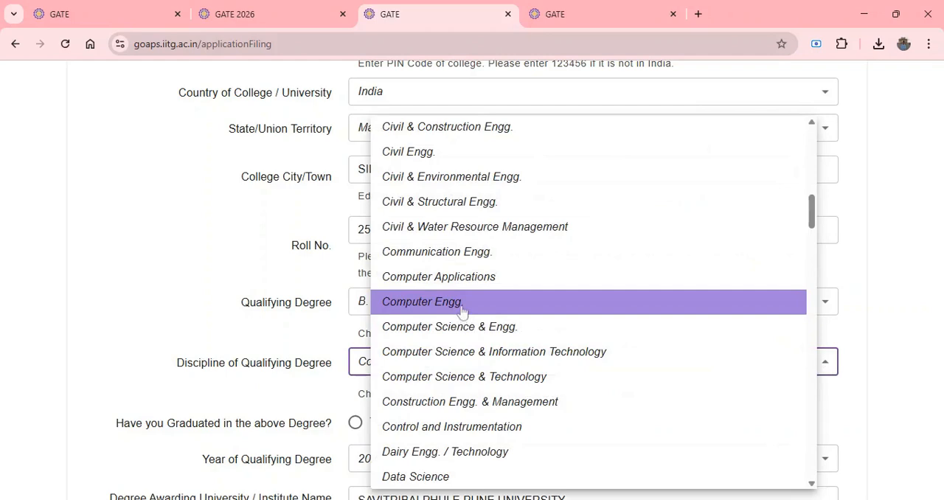
{"action": "left_click", "coordinate": [463, 312]}
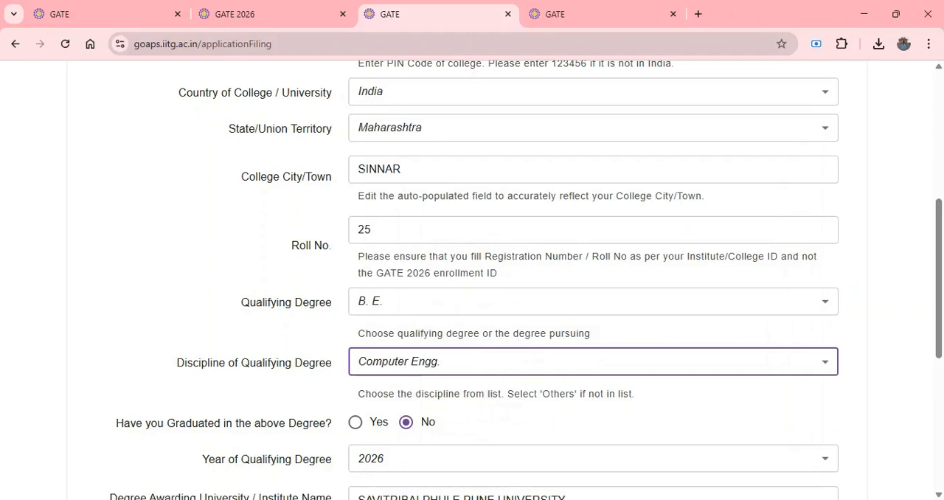
Select 2026 as the year of the qualifying degree.
{"action": "scroll", "coordinate": [472, 280], "scroll_direction": "down", "scroll_amount": 2}
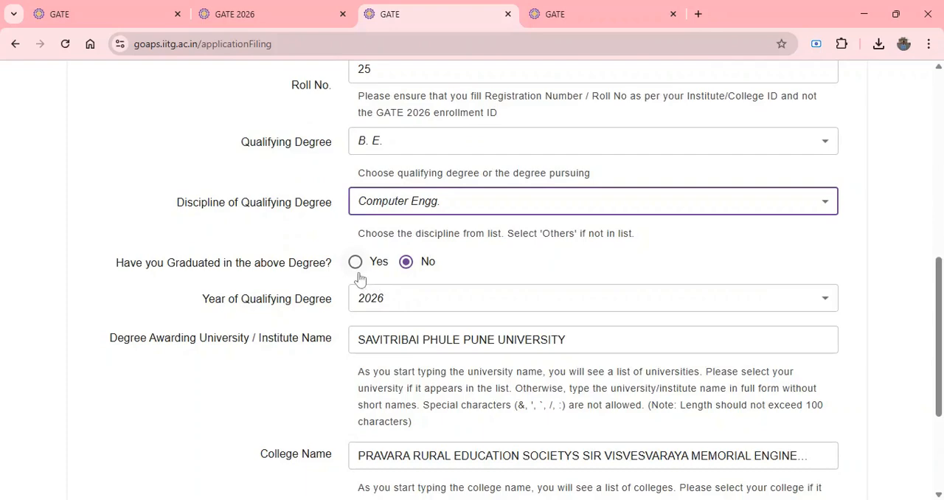
{"action": "left_click", "coordinate": [417, 312]}
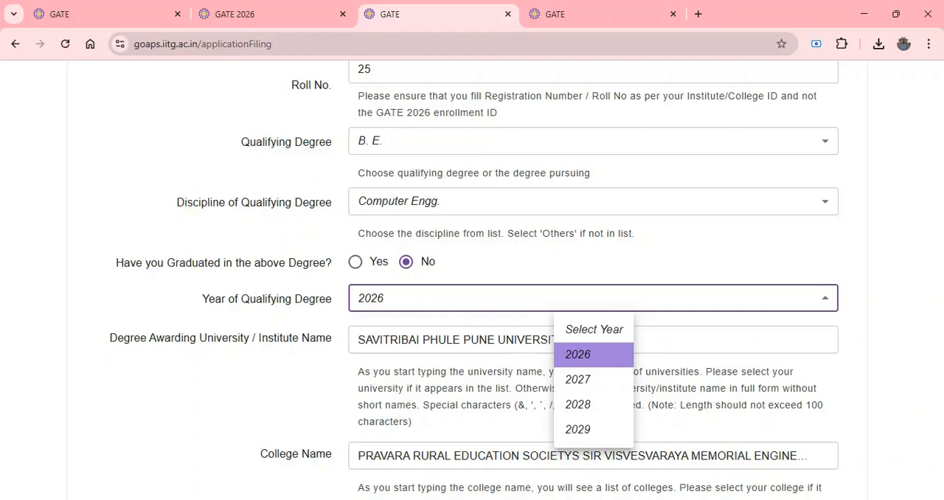
{"action": "left_click", "coordinate": [598, 357]}
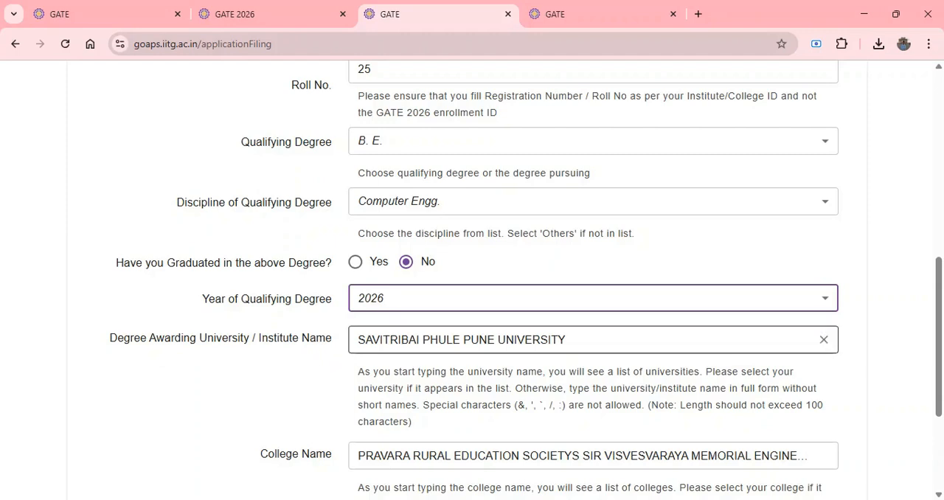
Clear the degree awarding university, search for PHULE and select SAVITRIBAI PHULE PUNE UNIVERSITY.
{"action": "left_click_drag", "start_coordinate": [579, 341], "coordinate": [214, 361]}
{"action": "key", "text": "BackSpace"}
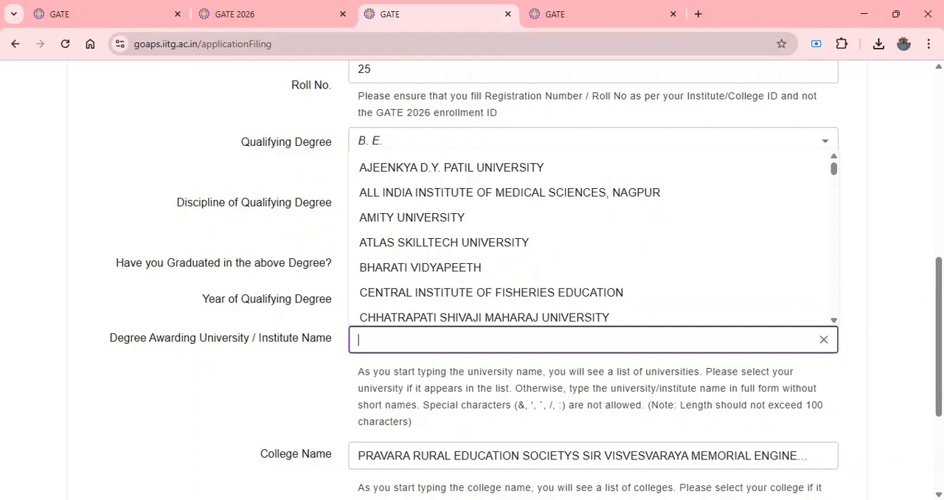
{"action": "type", "text": "PHUNE"}
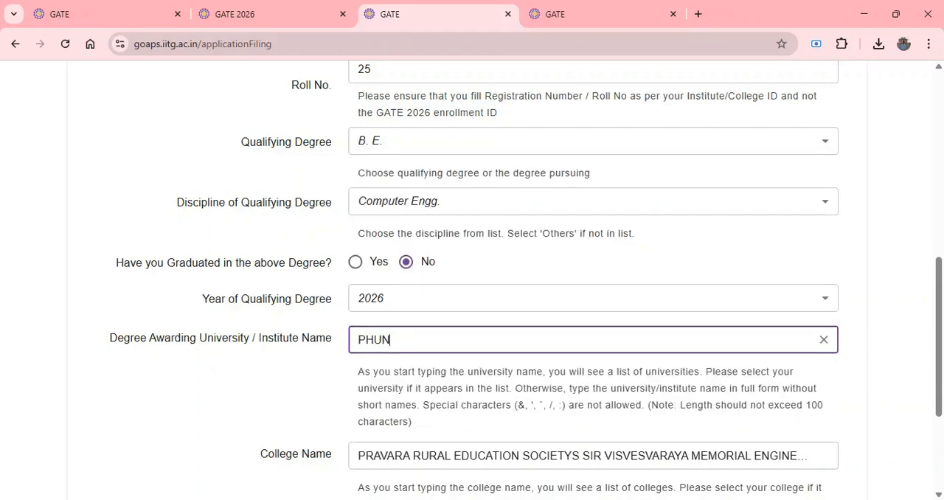
{"action": "key", "text": "BackSpace"}
{"action": "key", "text": "BackSpace"}
{"action": "type", "text": "LE"}
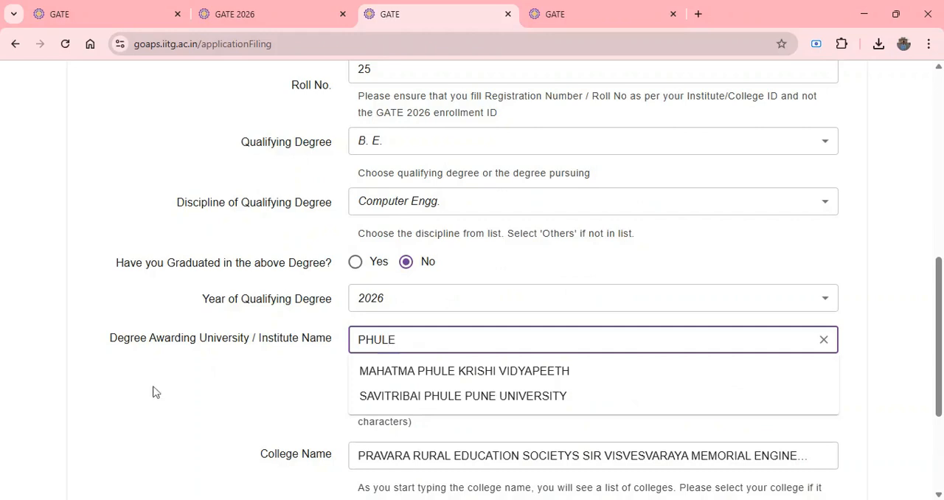
{"action": "left_click", "coordinate": [401, 397]}
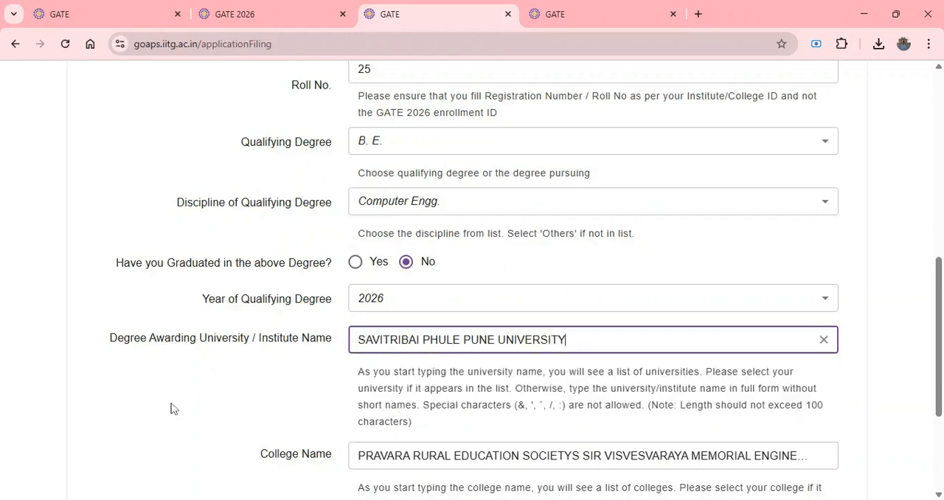
Save the qualifying degree details and continue to the documents section.
{"action": "scroll", "coordinate": [171, 408], "scroll_direction": "down", "scroll_amount": 1}
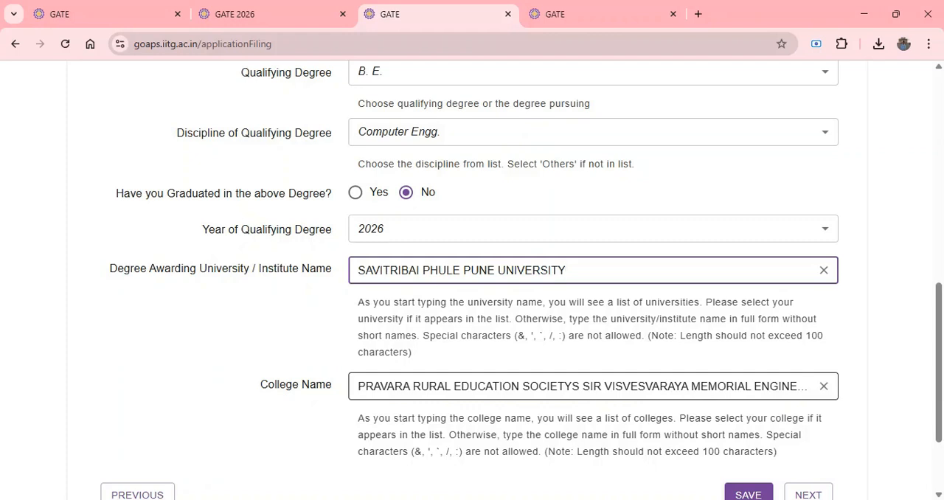
{"action": "scroll", "coordinate": [593, 386], "scroll_direction": "down", "scroll_amount": 1}
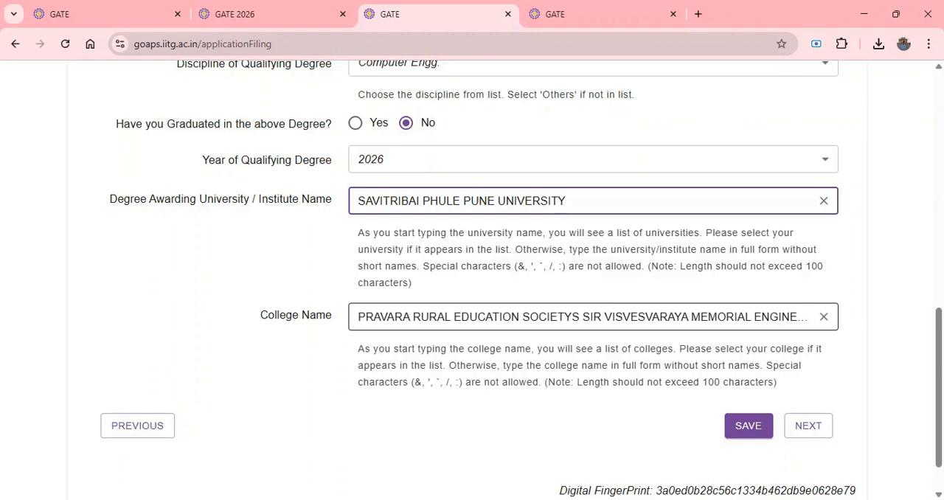
{"action": "left_click", "coordinate": [749, 435]}
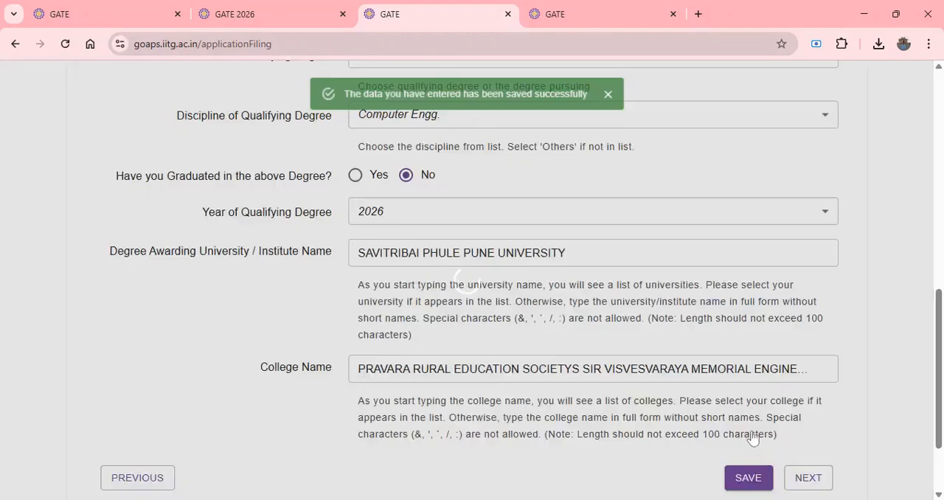
{"action": "scroll", "coordinate": [750, 436], "scroll_direction": "up", "scroll_amount": 3}
{"action": "scroll", "coordinate": [714, 401], "scroll_direction": "down", "scroll_amount": 4}
{"action": "left_click", "coordinate": [813, 389]}
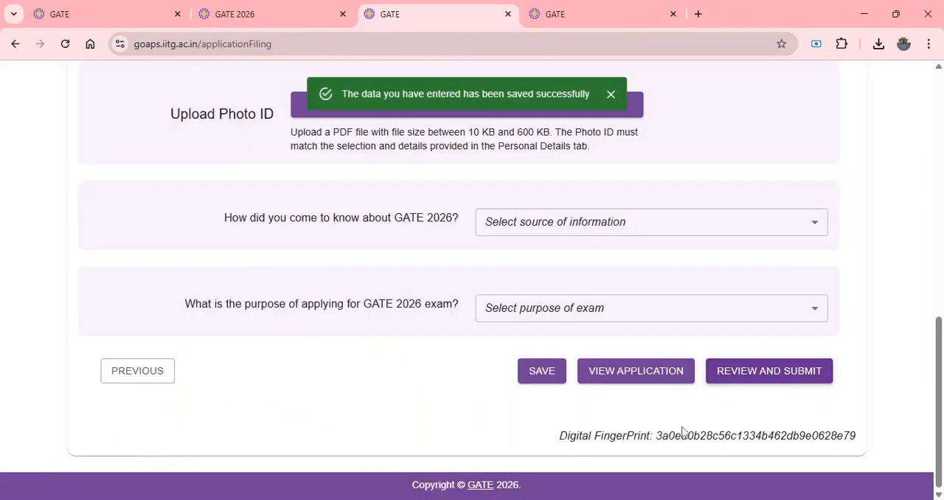
Review the document upload requirements and choose the candidate's image file for the color photograph.
{"action": "scroll", "coordinate": [508, 391], "scroll_direction": "up", "scroll_amount": 7}
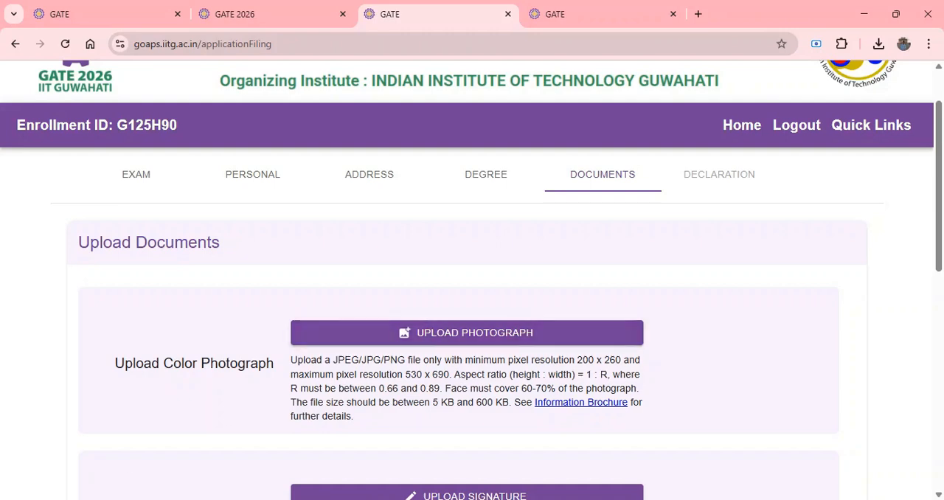
{"action": "scroll", "coordinate": [204, 395], "scroll_direction": "down", "scroll_amount": 1}
{"action": "scroll", "coordinate": [204, 395], "scroll_direction": "down", "scroll_amount": 2}
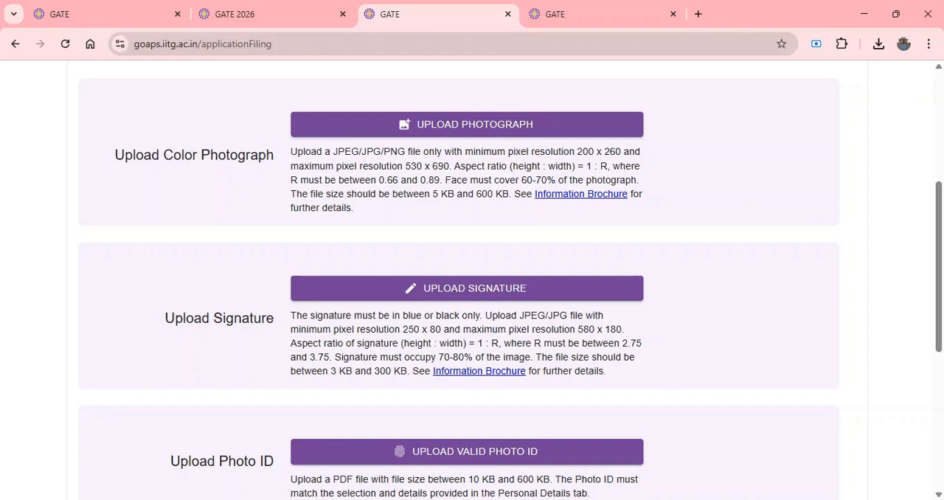
{"action": "scroll", "coordinate": [228, 360], "scroll_direction": "down", "scroll_amount": 4}
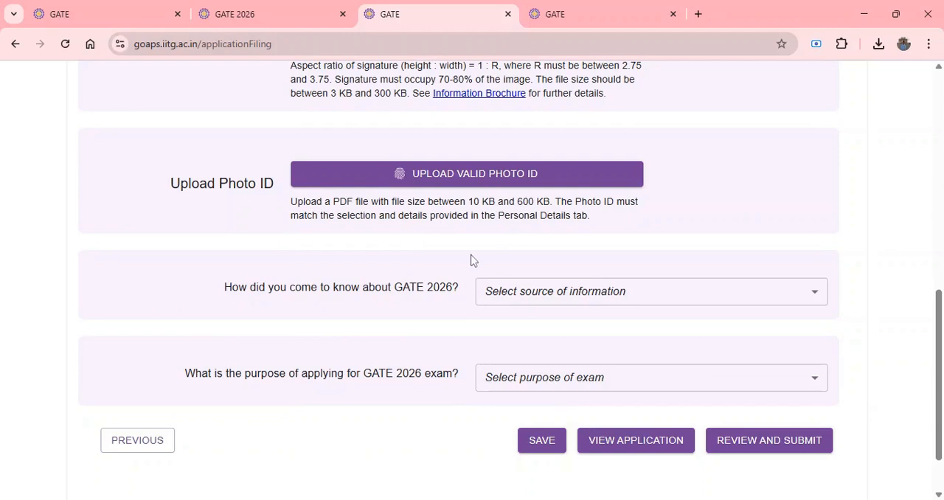
{"action": "scroll", "coordinate": [421, 229], "scroll_direction": "up", "scroll_amount": 6}
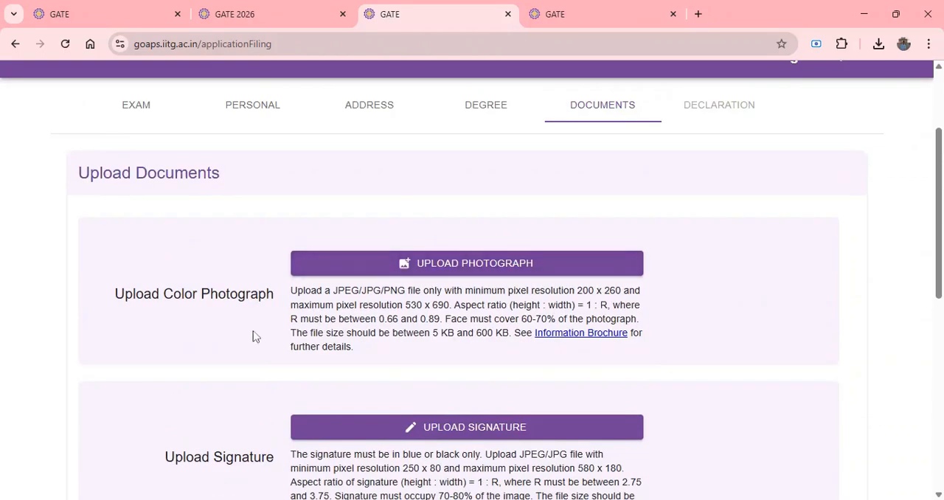
{"action": "left_click", "coordinate": [456, 273]}
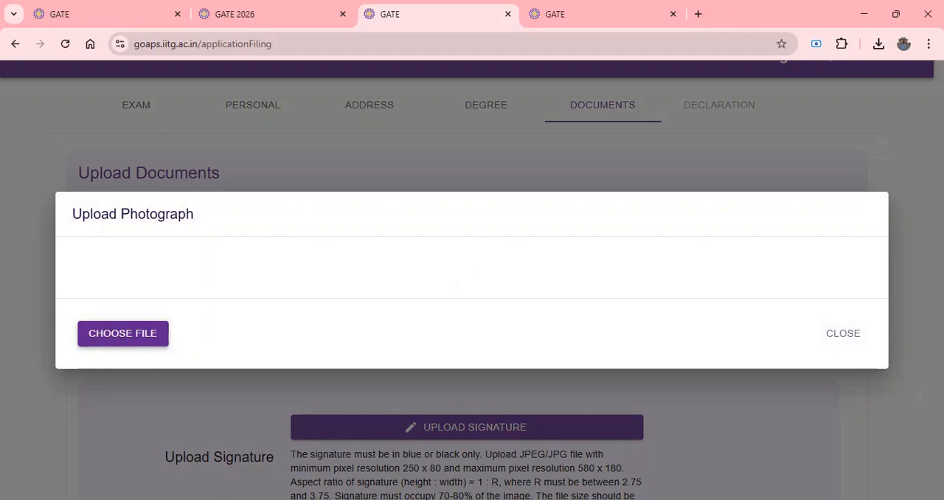
{"action": "left_click", "coordinate": [123, 341]}
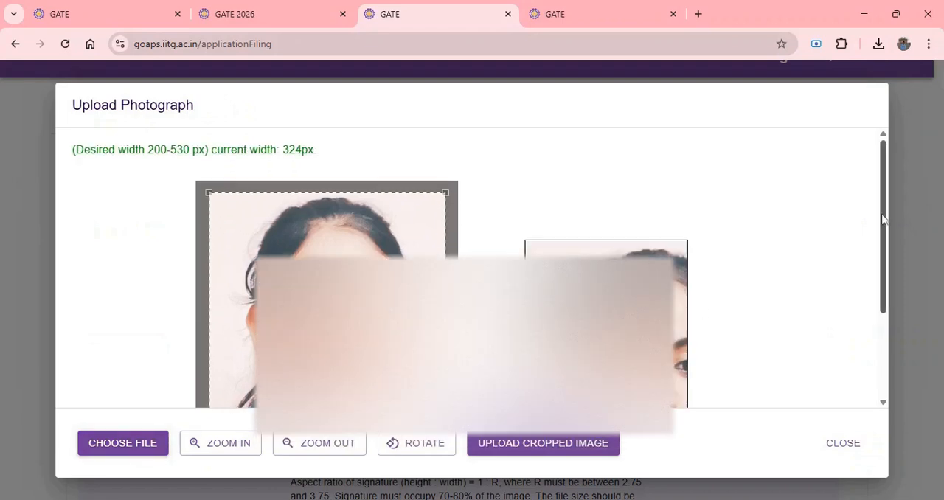
Adjust the crop frame around the candidate's face and upload the cropped photograph.
{"action": "left_click_drag", "start_coordinate": [883, 217], "coordinate": [904, 302]}
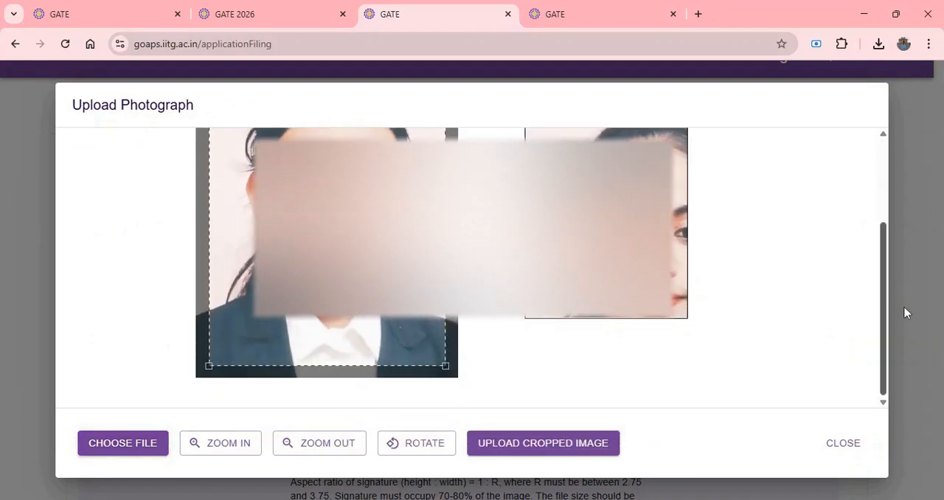
{"action": "mouse_move", "coordinate": [324, 240]}
{"action": "left_mouse_down"}
{"action": "mouse_move", "coordinate": [341, 253]}
{"action": "mouse_move", "coordinate": [326, 247]}
{"action": "left_mouse_up"}
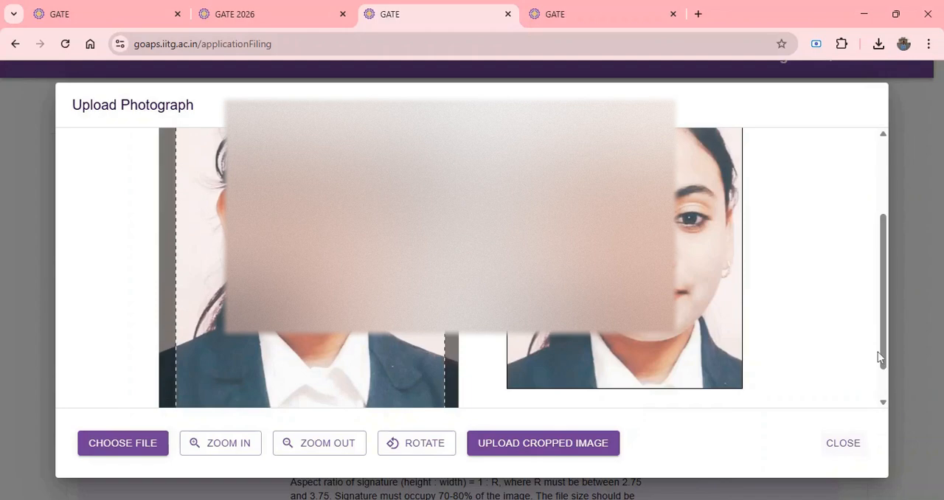
{"action": "scroll", "coordinate": [886, 354], "scroll_direction": "down", "scroll_amount": 1}
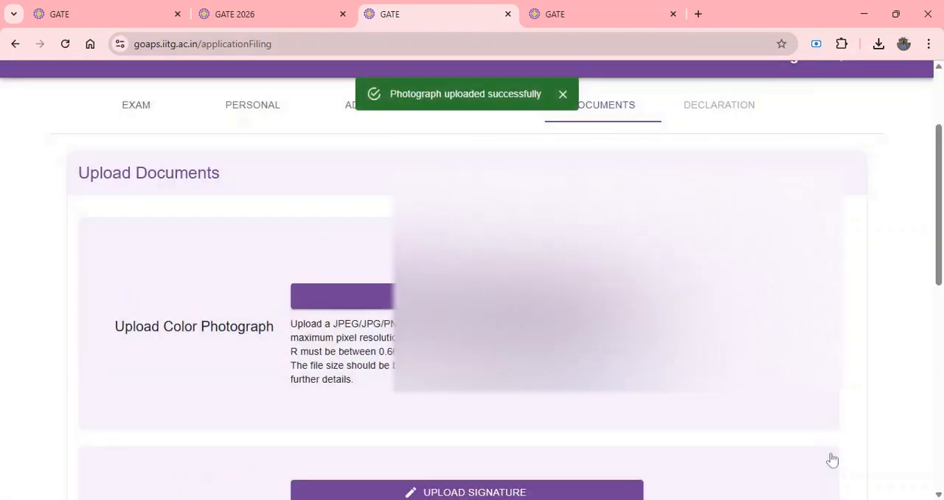
Choose the candidate's signature image file for the signature upload.
{"action": "left_click_drag", "start_coordinate": [940, 202], "coordinate": [941, 193]}
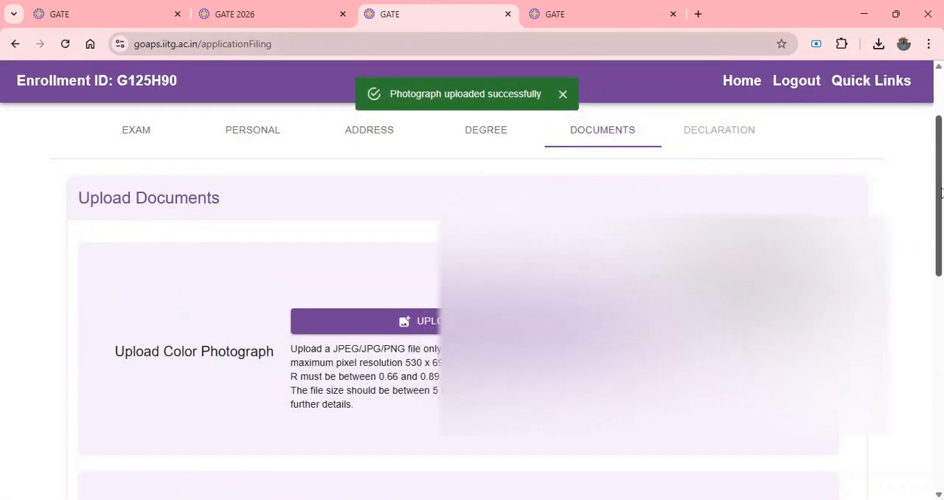
{"action": "scroll", "coordinate": [472, 280], "scroll_direction": "down", "scroll_amount": 1}
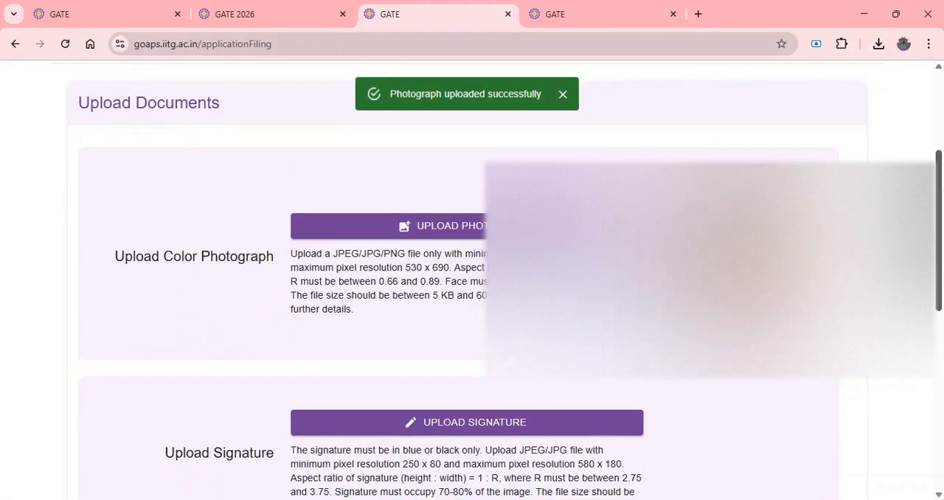
{"action": "scroll", "coordinate": [472, 280], "scroll_direction": "down", "scroll_amount": 1}
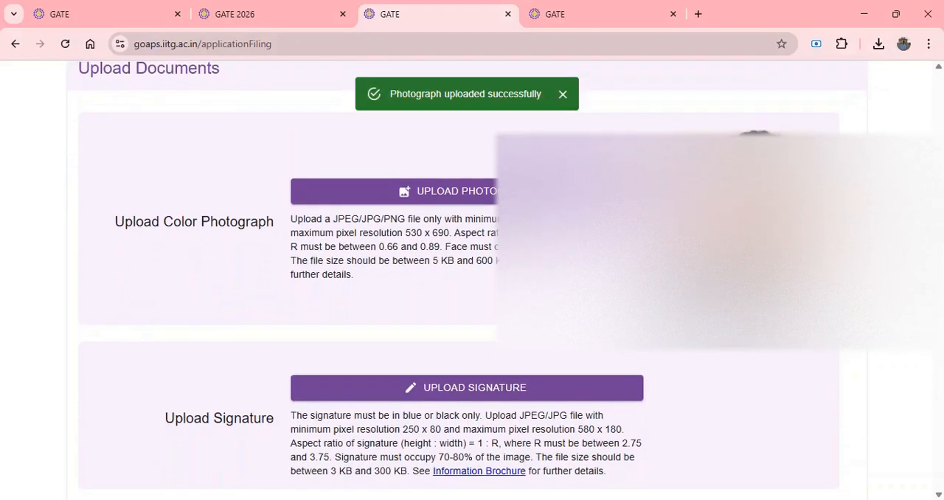
{"action": "scroll", "coordinate": [472, 280], "scroll_direction": "down", "scroll_amount": 5}
{"action": "left_click_drag", "start_coordinate": [941, 318], "coordinate": [942, 321]}
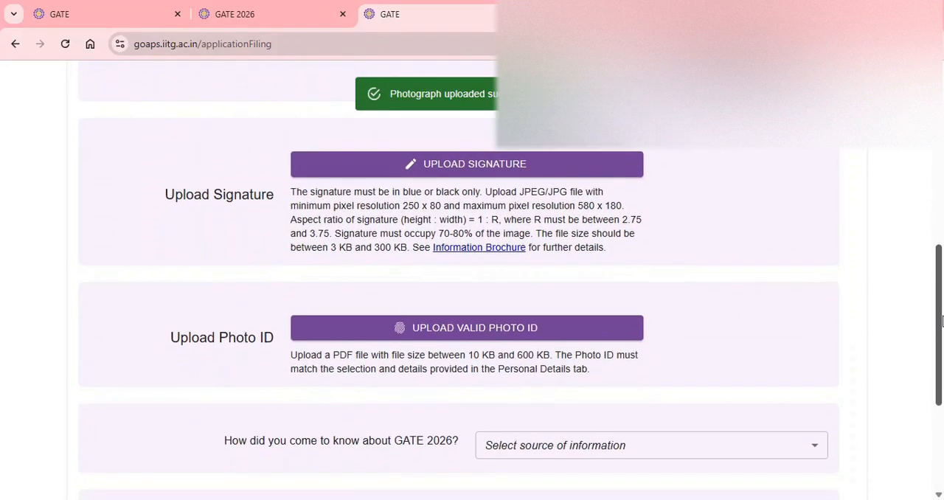
{"action": "left_click", "coordinate": [432, 172]}
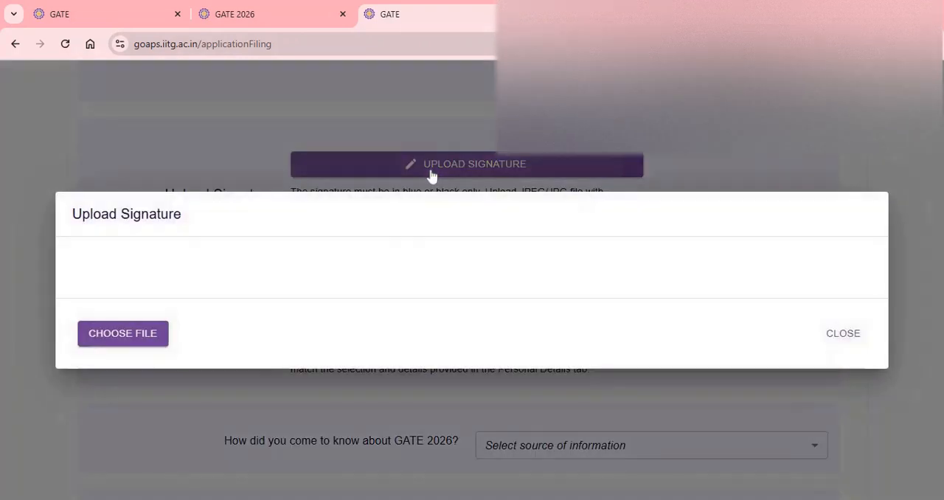
{"action": "left_click", "coordinate": [109, 339]}
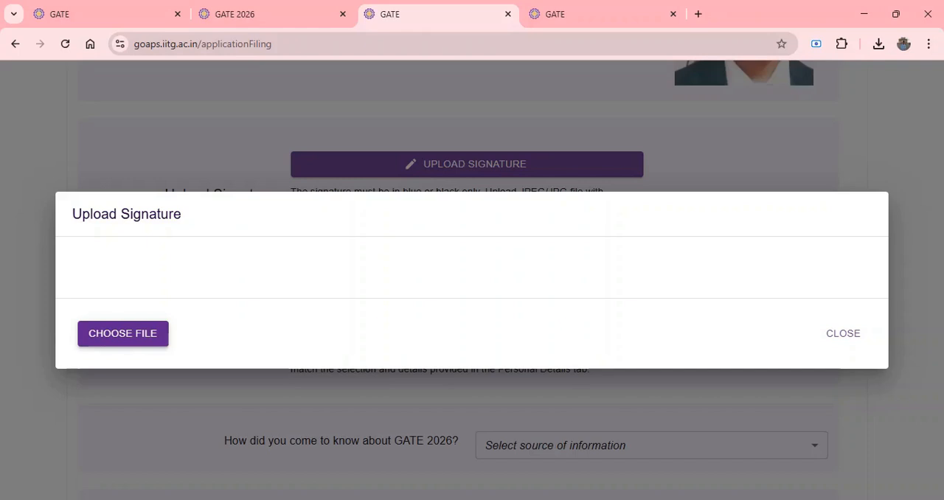
{"action": "left_click", "coordinate": [110, 338]}
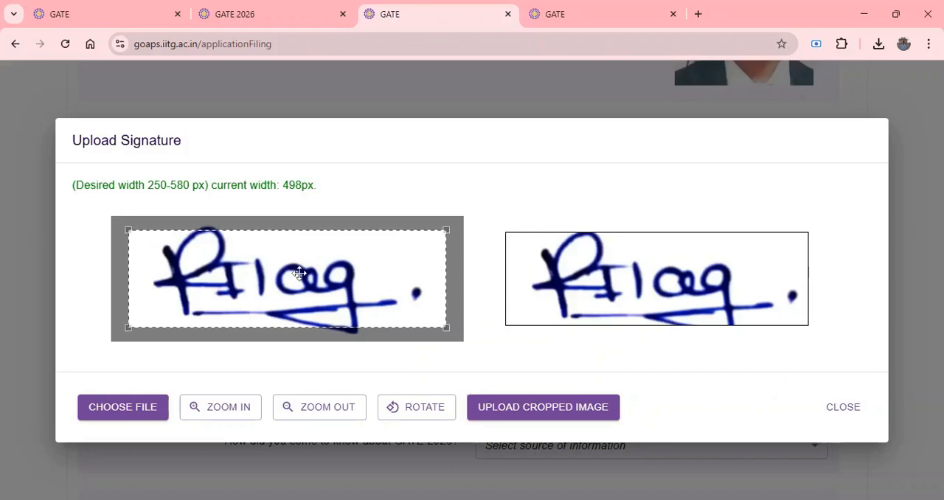
Adjust the crop frame around the candidate's signature to a width of 535 px and upload the cropped image.
{"action": "left_click_drag", "start_coordinate": [276, 252], "coordinate": [280, 248]}
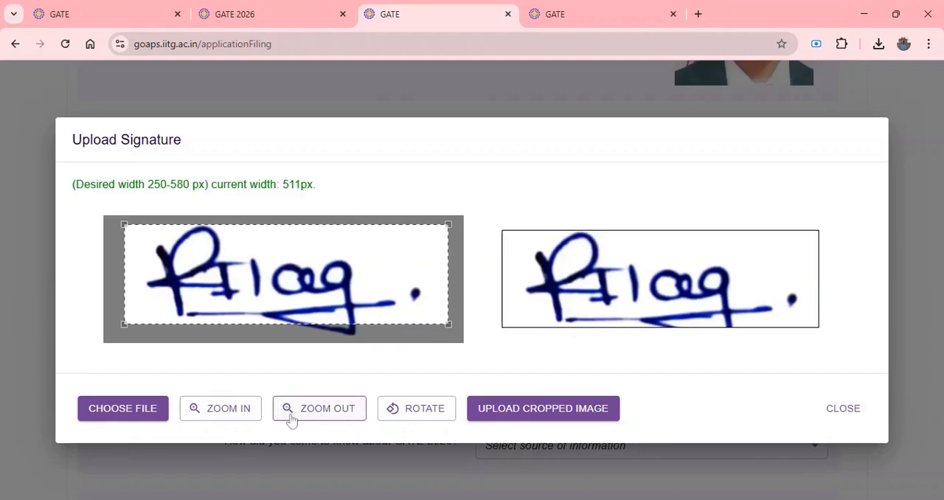
{"action": "left_click", "coordinate": [280, 281]}
{"action": "left_click_drag", "start_coordinate": [448, 326], "coordinate": [461, 329]}
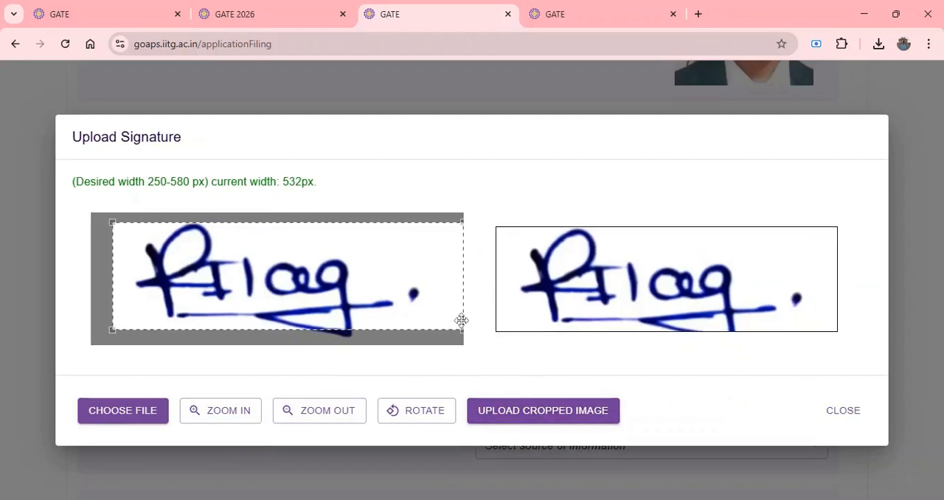
{"action": "left_click_drag", "start_coordinate": [461, 332], "coordinate": [457, 329]}
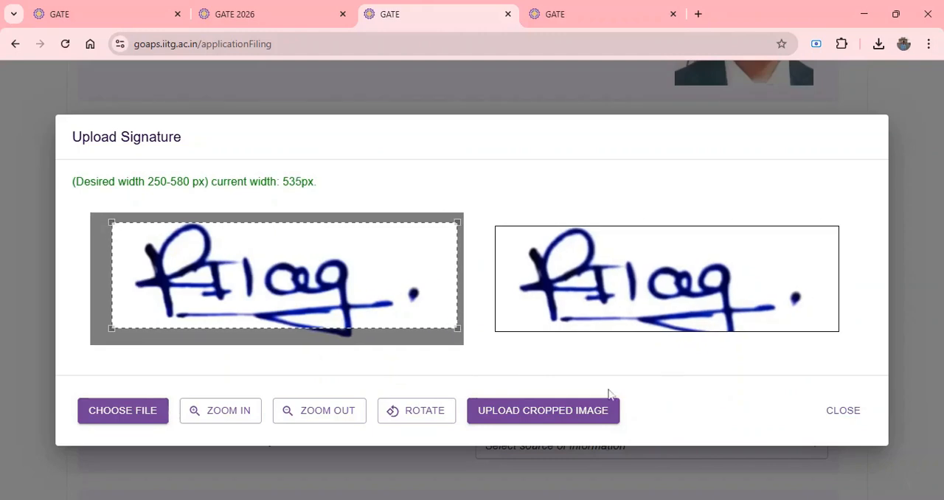
{"action": "left_click", "coordinate": [561, 415]}
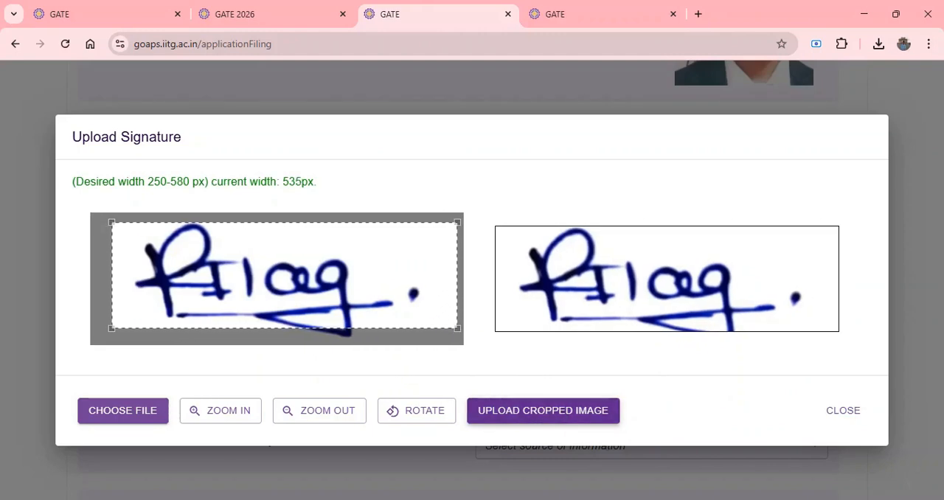
{"action": "left_click", "coordinate": [511, 415]}
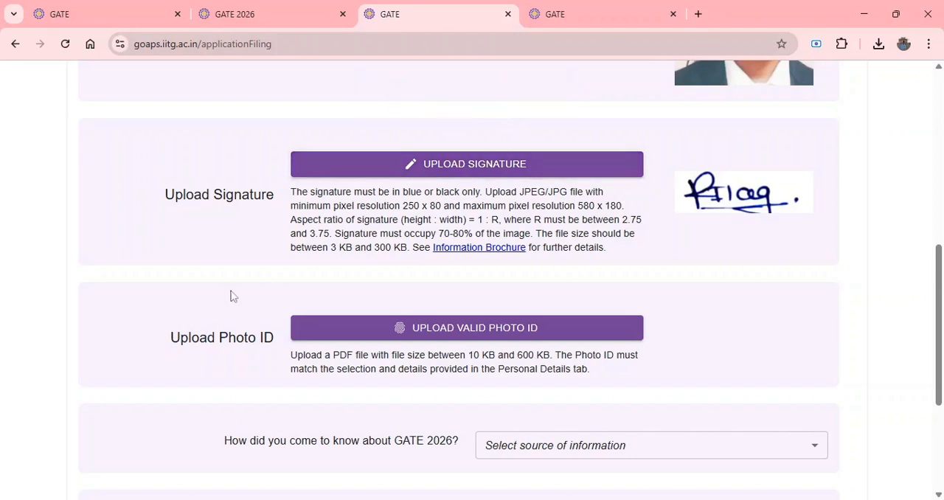
Upload the candidate's valid photo ID file and set the source of information about GATE 2026 to Internet Search.
{"action": "left_click", "coordinate": [433, 334]}
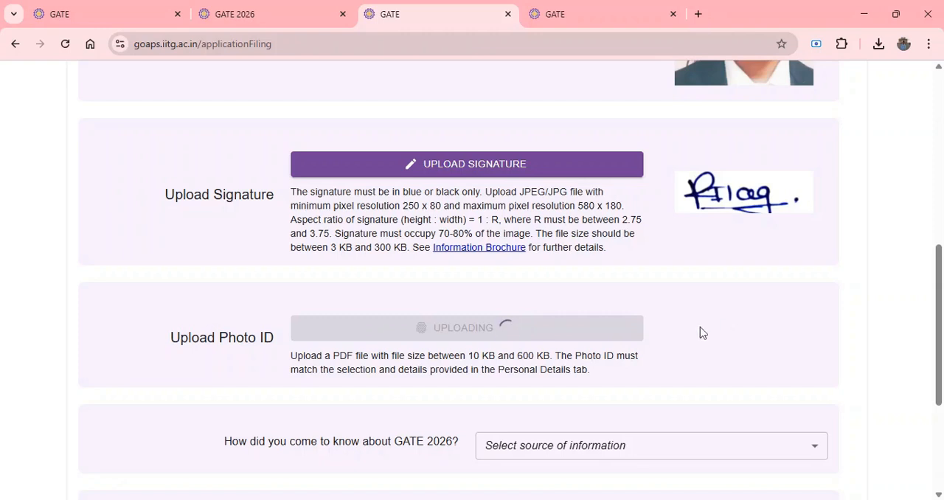
{"action": "scroll", "coordinate": [699, 326], "scroll_direction": "down", "scroll_amount": 3}
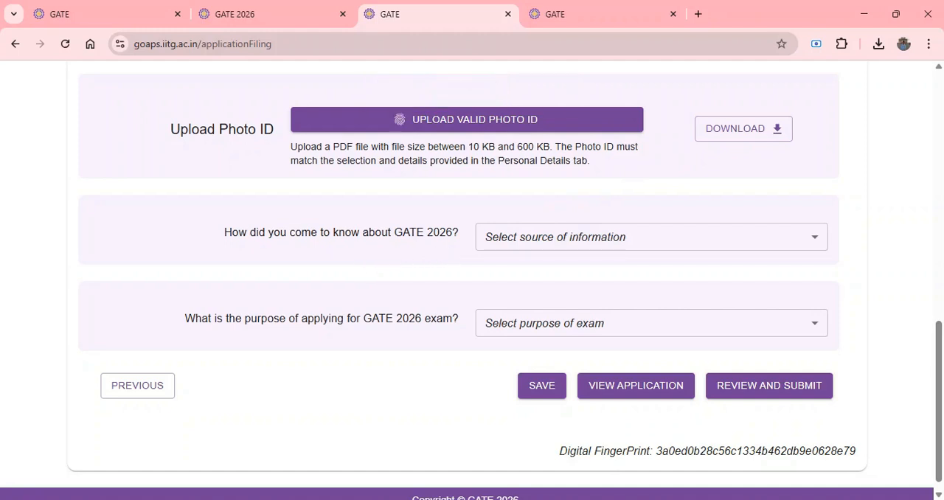
{"action": "left_click", "coordinate": [587, 246]}
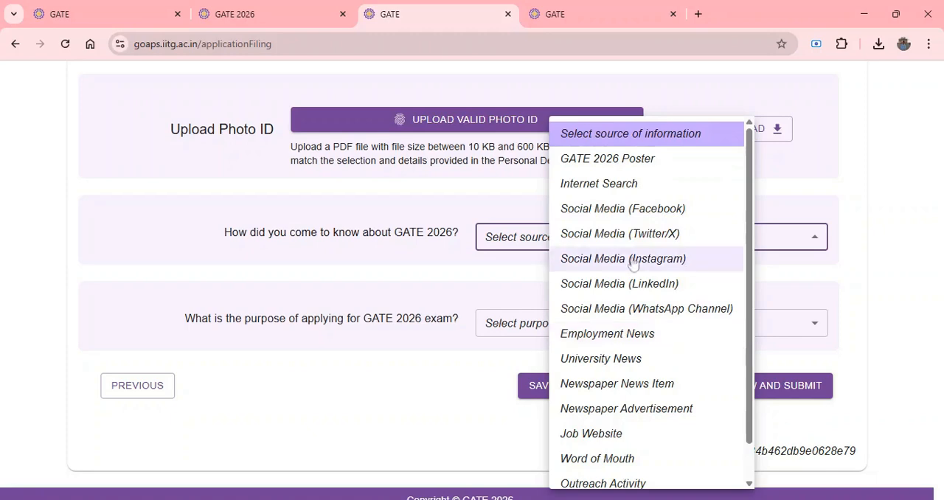
{"action": "left_click", "coordinate": [601, 186]}
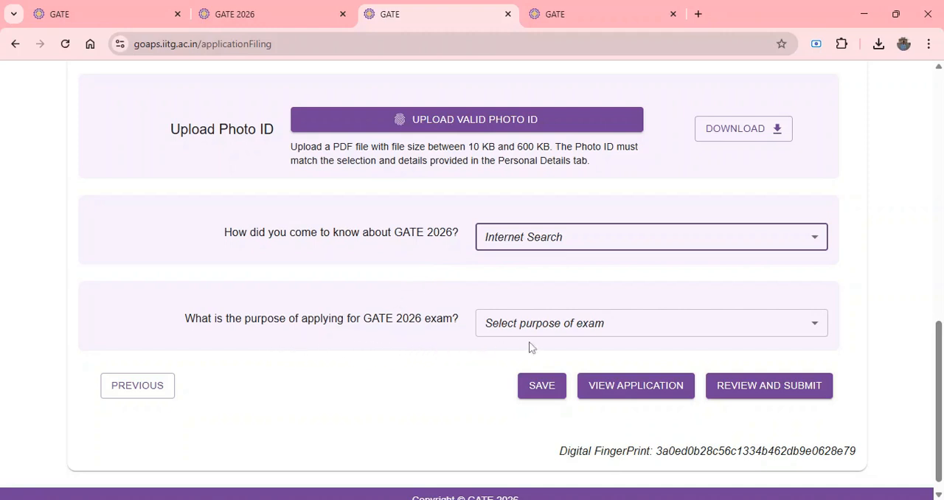
Set the purpose of applying for the GATE 2026 exam to Higher Study and save the documents section.
{"action": "left_click", "coordinate": [789, 329]}
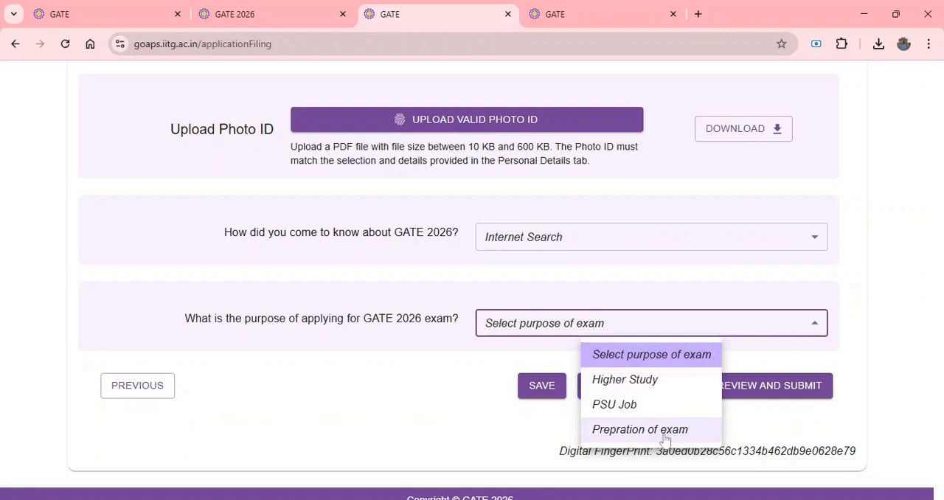
{"action": "left_click", "coordinate": [646, 382]}
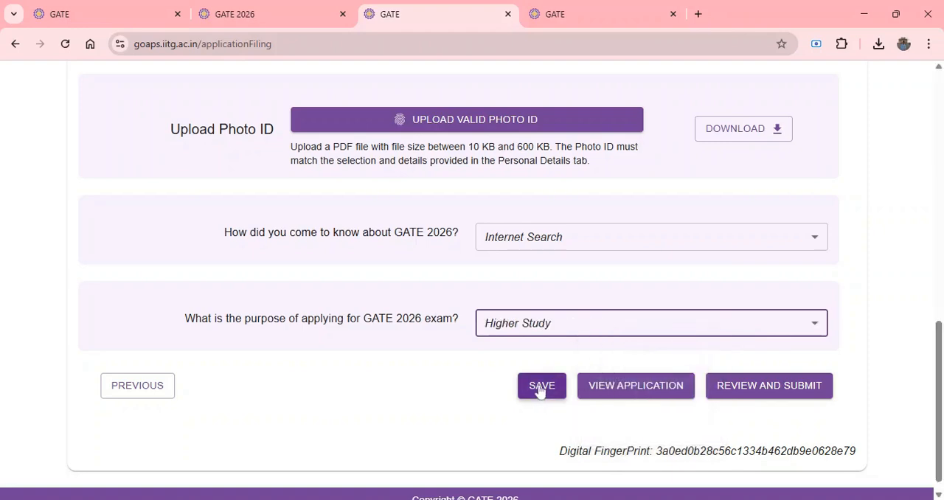
{"action": "left_click", "coordinate": [540, 390]}
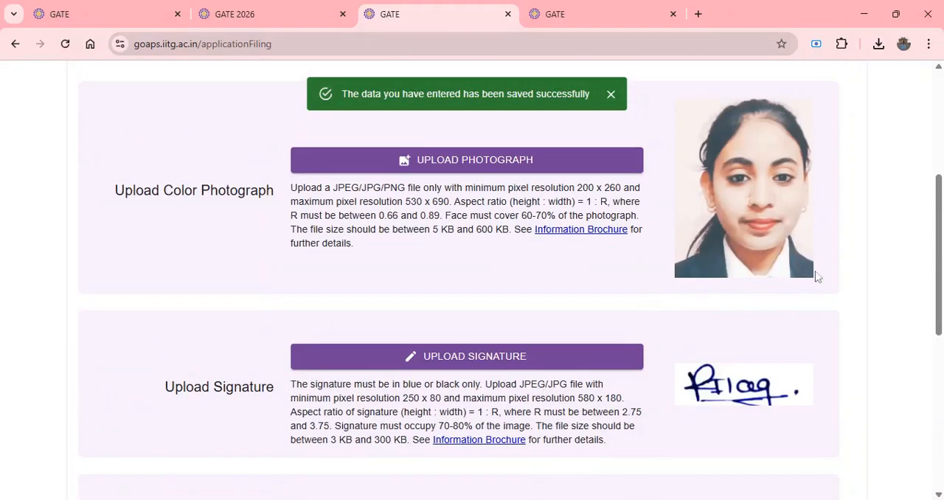
View the full application and review the exam, personal, address, degree and uploaded document details.
{"action": "scroll", "coordinate": [835, 265], "scroll_direction": "down", "scroll_amount": 6}
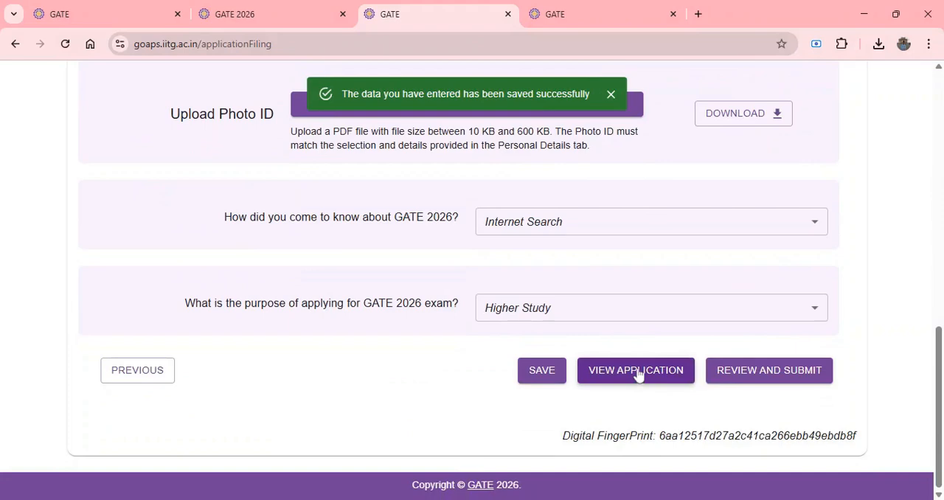
{"action": "left_click", "coordinate": [637, 371]}
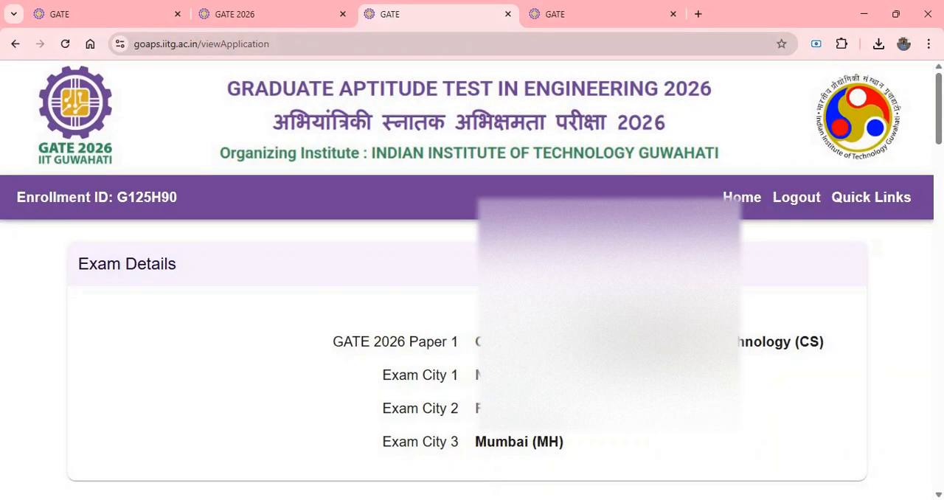
{"action": "scroll", "coordinate": [472, 295], "scroll_direction": "down", "scroll_amount": 2}
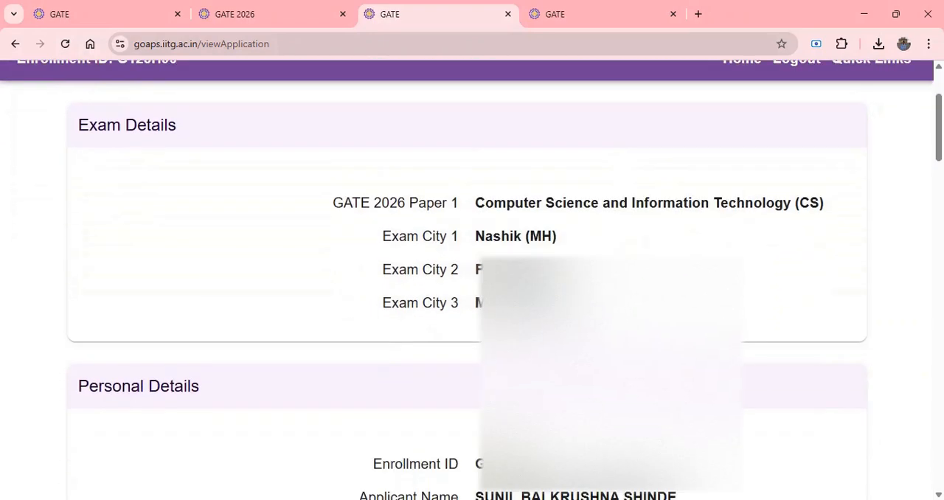
{"action": "scroll", "coordinate": [618, 292], "scroll_direction": "down", "scroll_amount": 2}
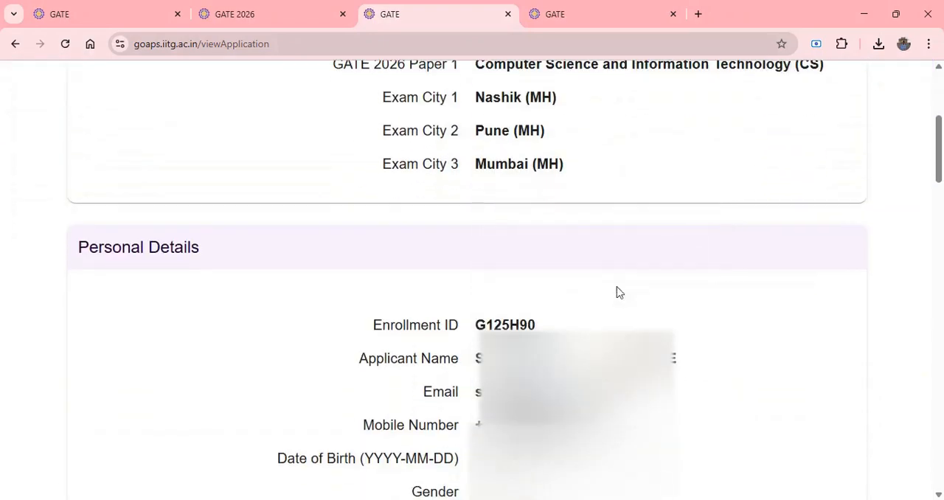
{"action": "scroll", "coordinate": [618, 292], "scroll_direction": "up", "scroll_amount": 4}
{"action": "scroll", "coordinate": [618, 292], "scroll_direction": "down", "scroll_amount": 10}
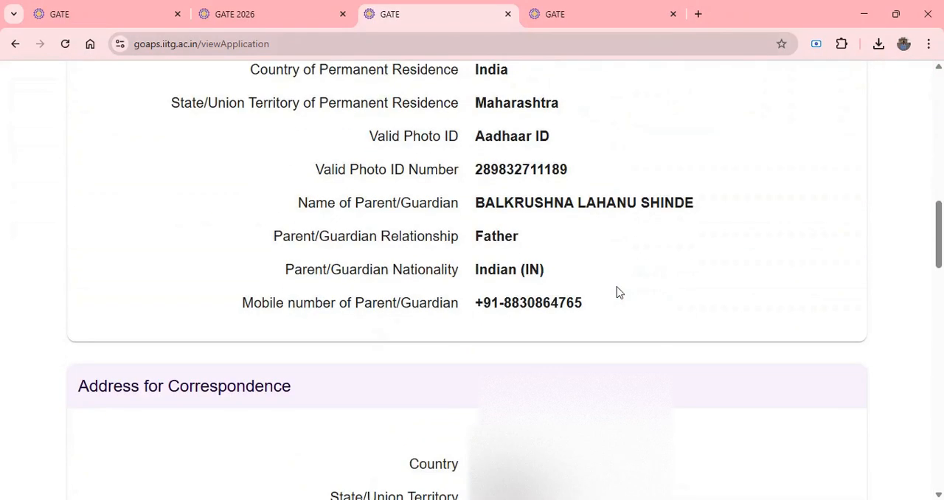
{"action": "scroll", "coordinate": [618, 292], "scroll_direction": "down", "scroll_amount": 5}
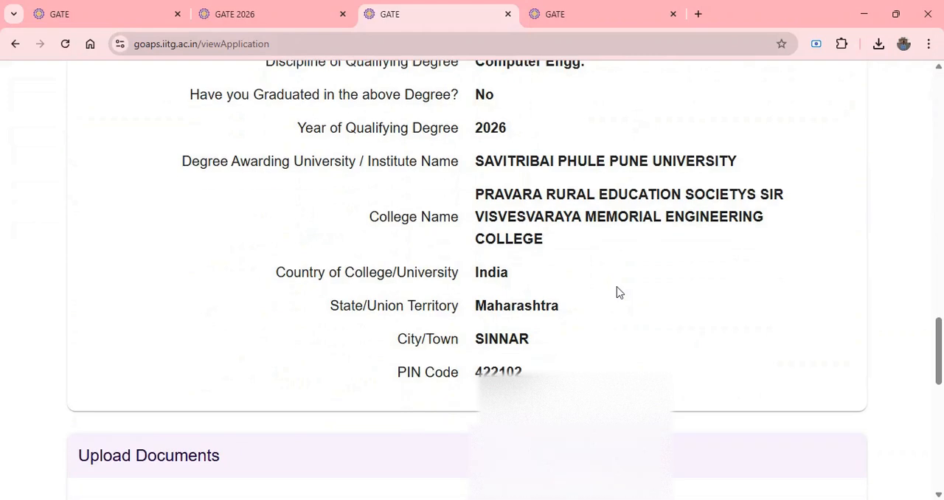
{"action": "scroll", "coordinate": [618, 292], "scroll_direction": "down", "scroll_amount": 10}
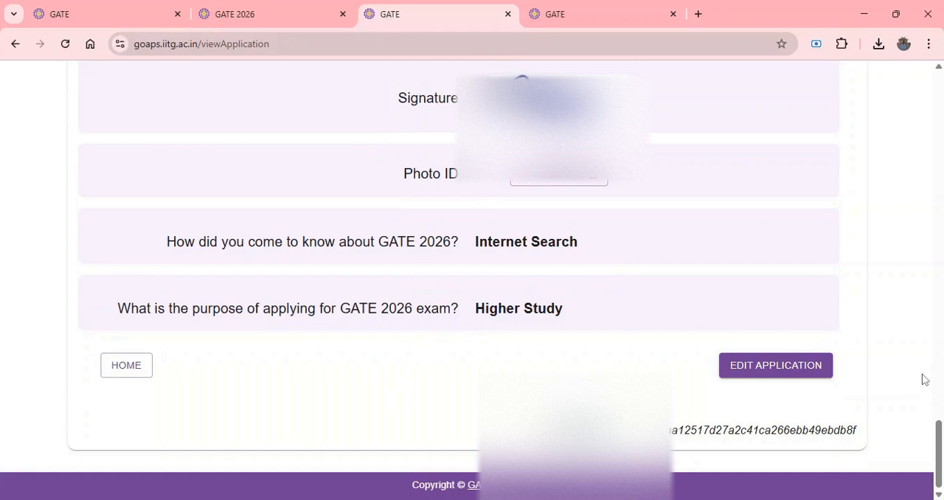
Return to editing the application, advance to the documents section and proceed to review and submit.
{"action": "left_click", "coordinate": [801, 373]}
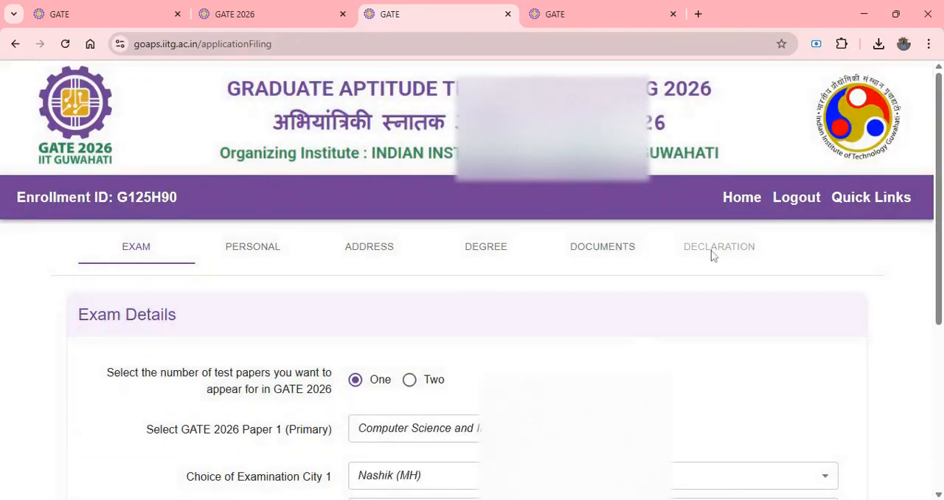
{"action": "scroll", "coordinate": [649, 333], "scroll_direction": "down", "scroll_amount": 5}
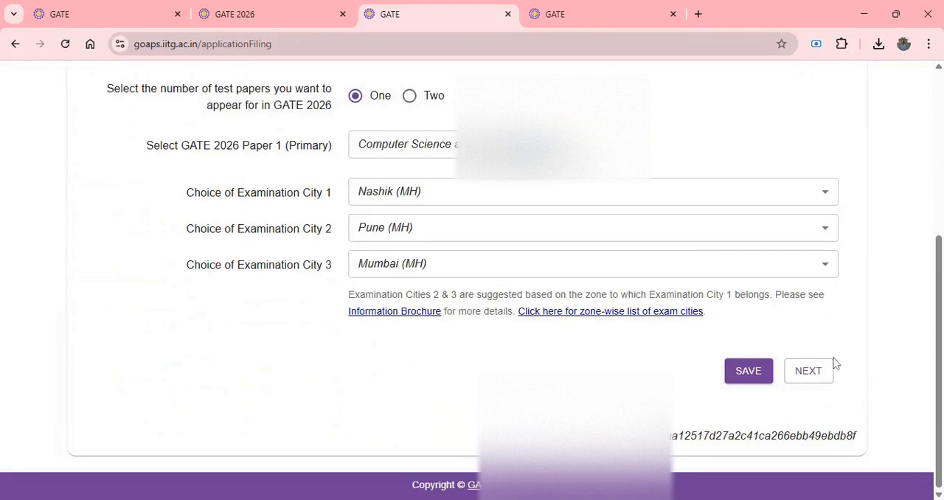
{"action": "left_click", "coordinate": [808, 370]}
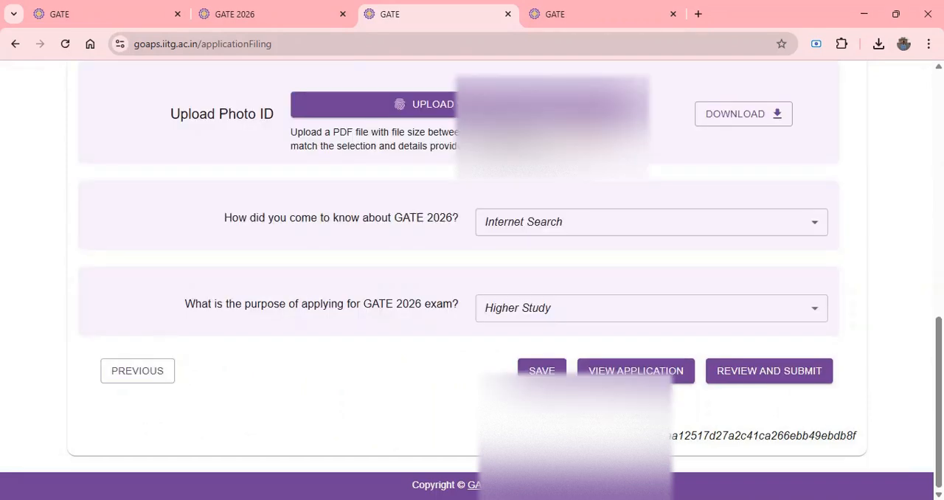
{"action": "left_click", "coordinate": [766, 372]}
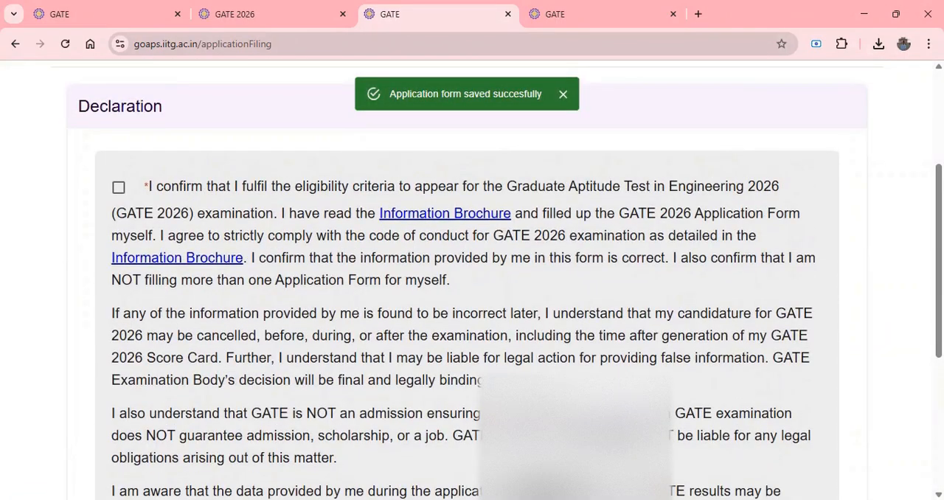
Accept the eligibility declaration and enter the candidate's full name as the e-signature.
{"action": "left_click", "coordinate": [118, 188]}
{"action": "scroll", "coordinate": [472, 295], "scroll_direction": "down", "scroll_amount": 5}
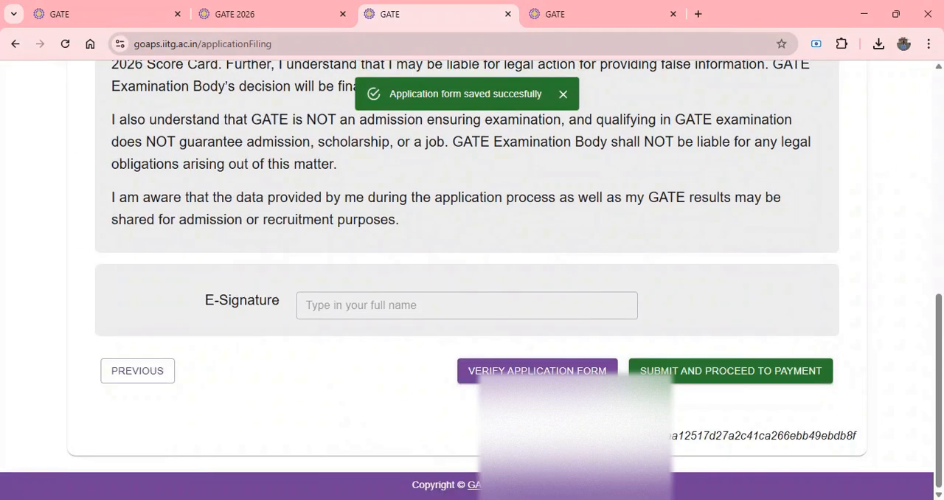
{"action": "left_click", "coordinate": [354, 306]}
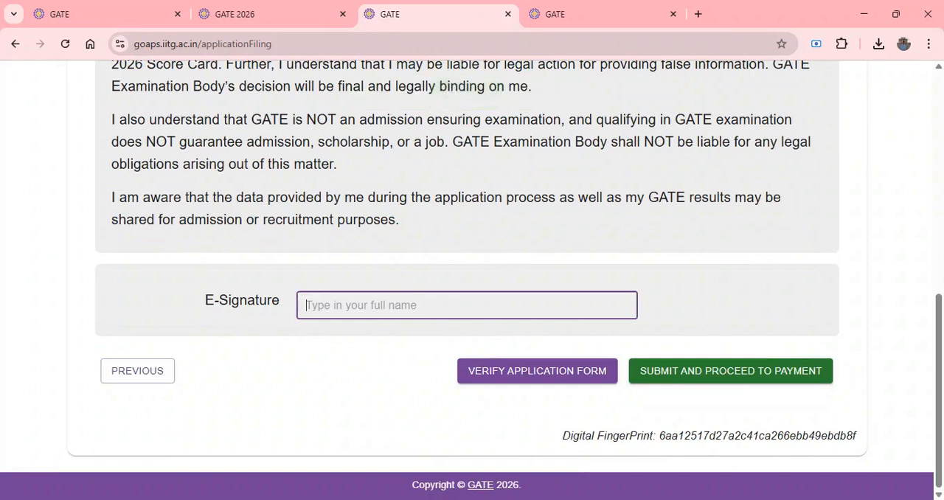
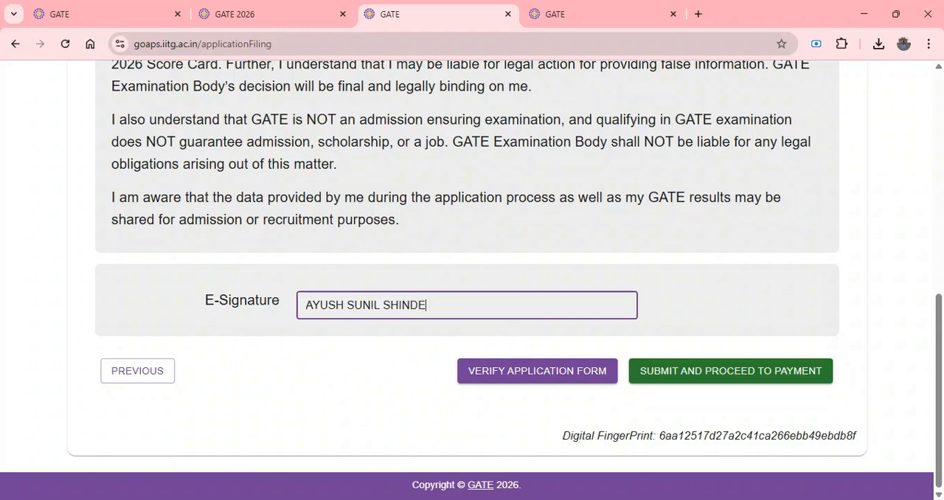
Verify the application form, then submit it and confirm both prompts to proceed to payment.
{"action": "left_click", "coordinate": [502, 372]}
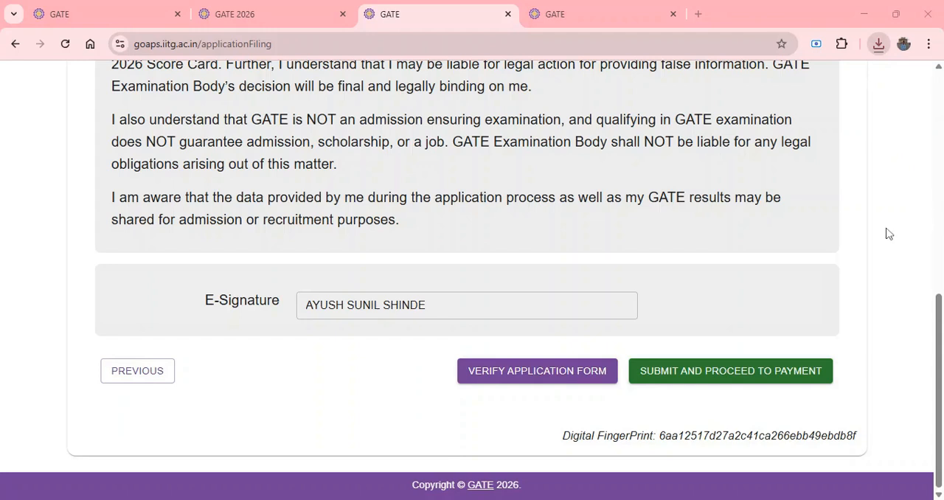
{"action": "left_click", "coordinate": [719, 379]}
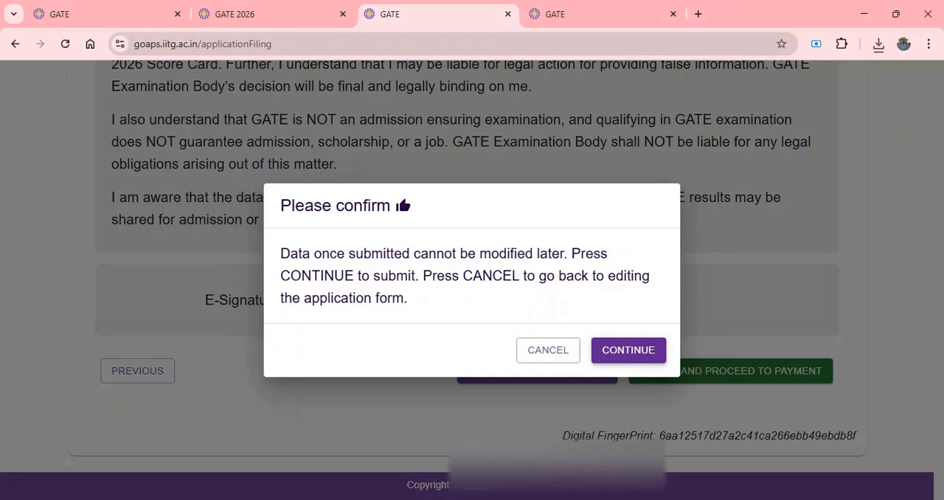
{"action": "left_click", "coordinate": [629, 352]}
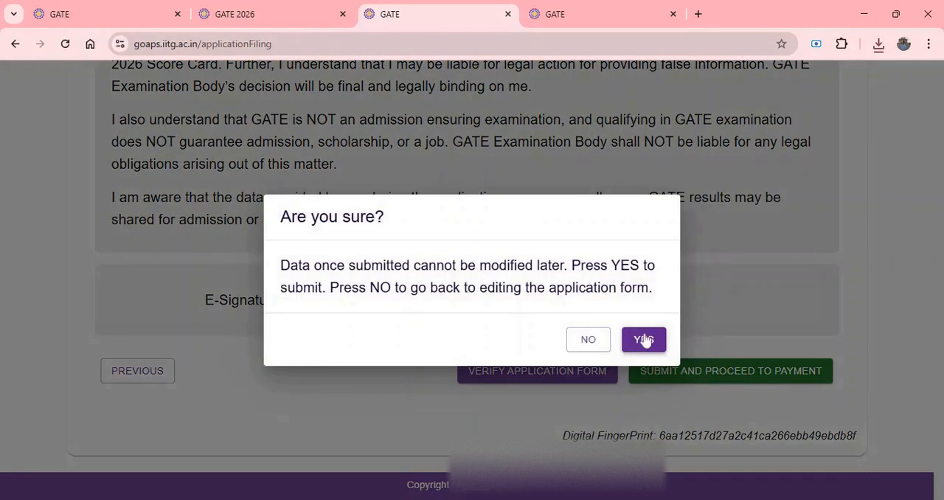
{"action": "left_click", "coordinate": [642, 340]}
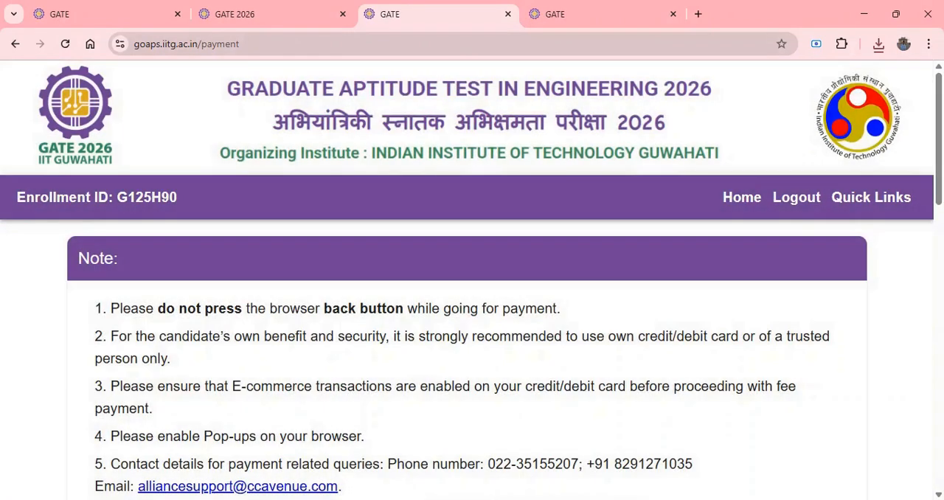
Review the fee and payment terms, answer the arithmetic captcha with 3 and proceed to the payment gateway.
{"action": "scroll", "coordinate": [640, 339], "scroll_direction": "down", "scroll_amount": 5}
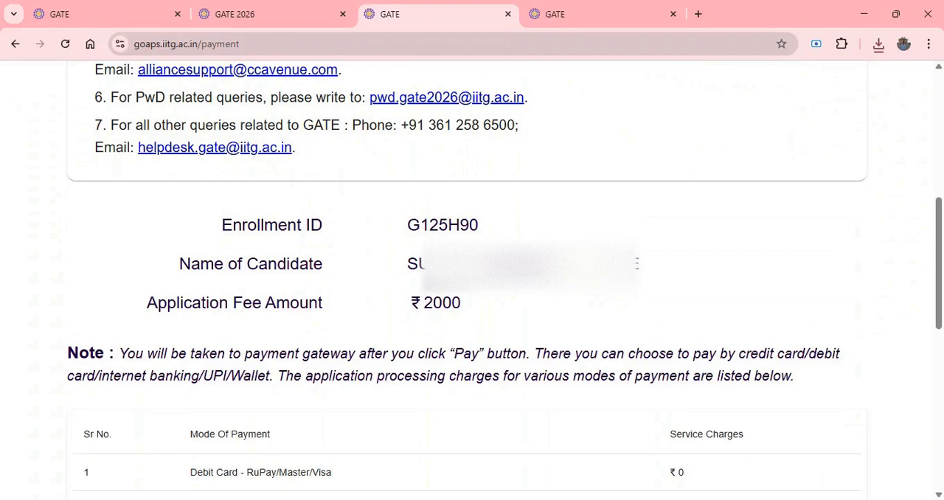
{"action": "scroll", "coordinate": [374, 316], "scroll_direction": "down", "scroll_amount": 5}
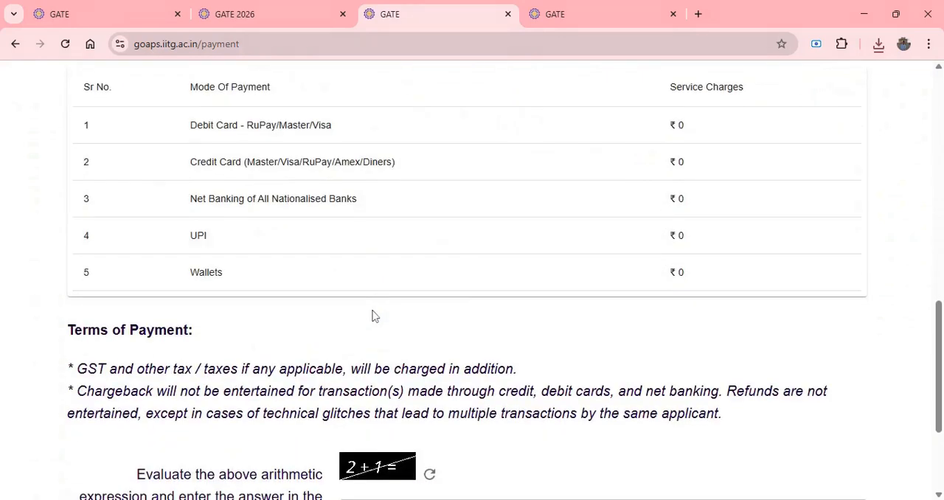
{"action": "scroll", "coordinate": [374, 315], "scroll_direction": "down", "scroll_amount": 2}
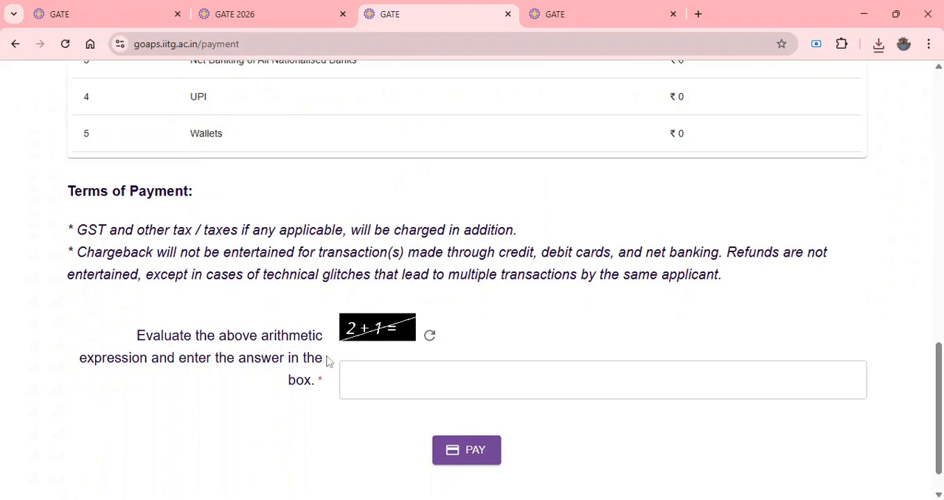
{"action": "left_click", "coordinate": [362, 365]}
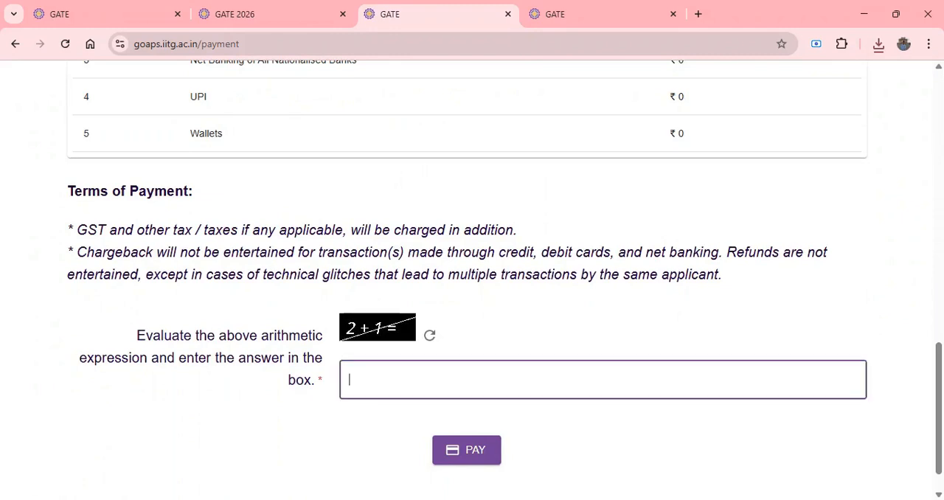
{"action": "type", "text": "3"}
{"action": "left_click", "coordinate": [469, 454]}
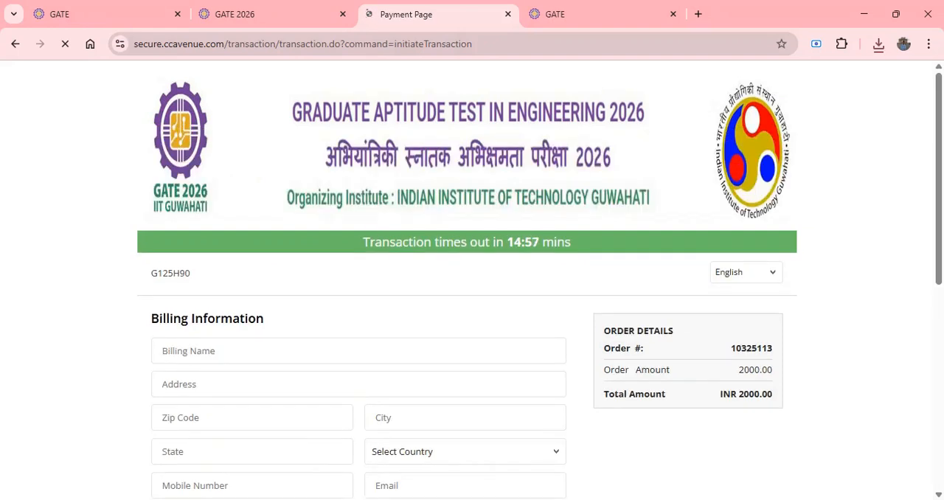
Examine the billing fields and the available payment methods on the gateway page.
{"action": "scroll", "coordinate": [941, 172], "scroll_direction": "down", "scroll_amount": 3}
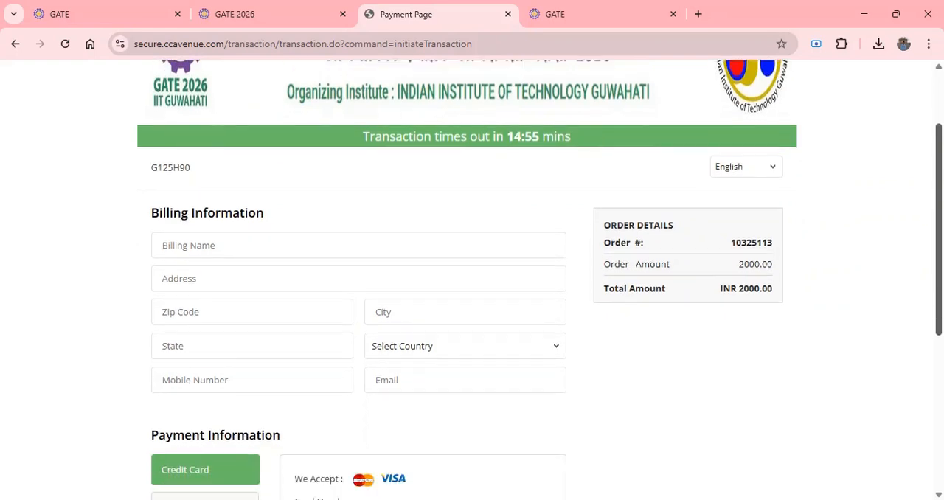
{"action": "scroll", "coordinate": [472, 280], "scroll_direction": "down", "scroll_amount": 1}
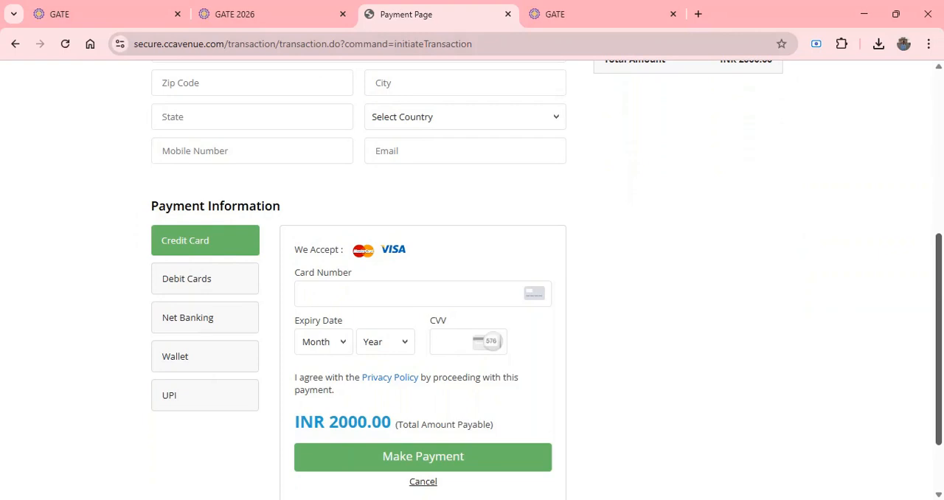
{"action": "scroll", "coordinate": [472, 280], "scroll_direction": "down", "scroll_amount": 1}
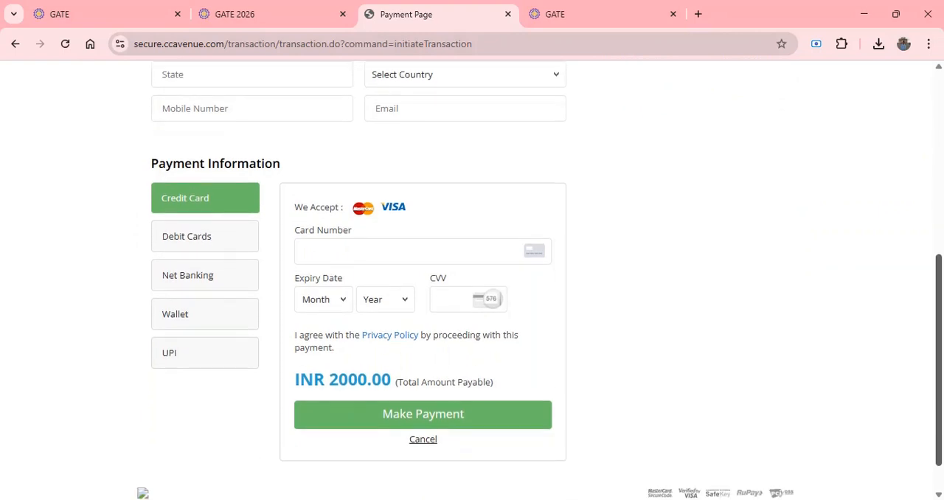